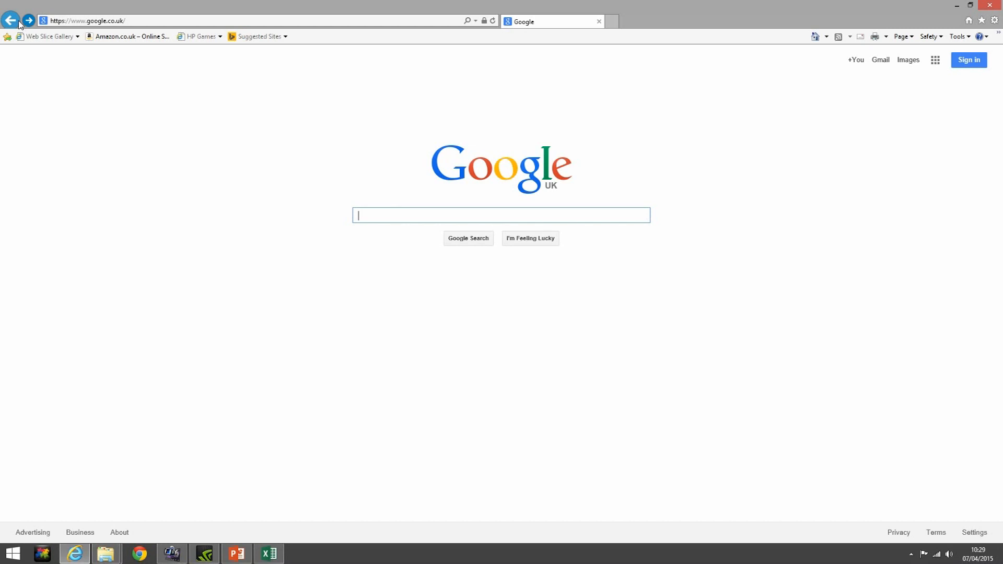
Replace the address in Internet Explorer with admin.google.com and load it
left_click(72, 21)
left_click(72, 21)
left_click_drag(72, 21, 143, 21)
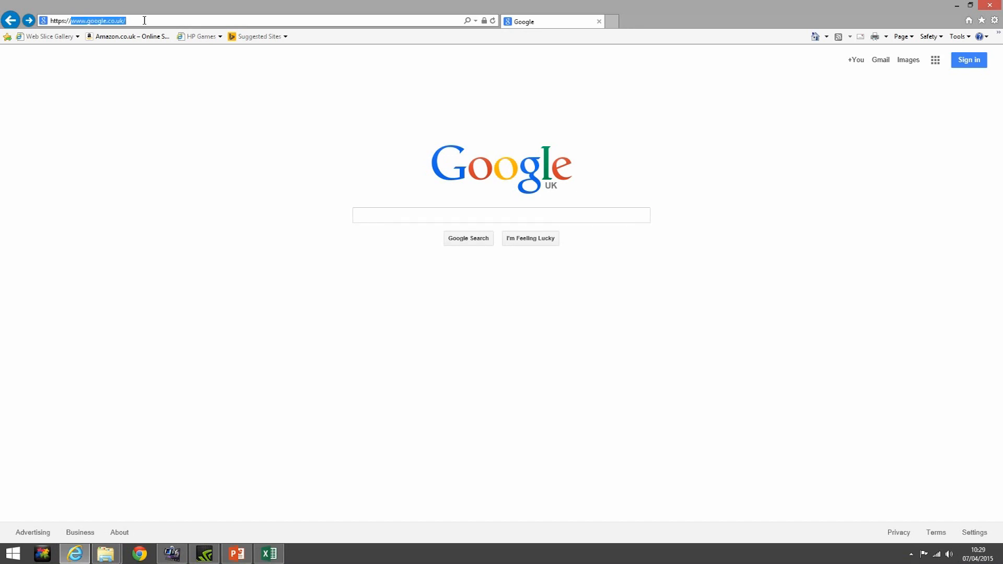
type("admin")
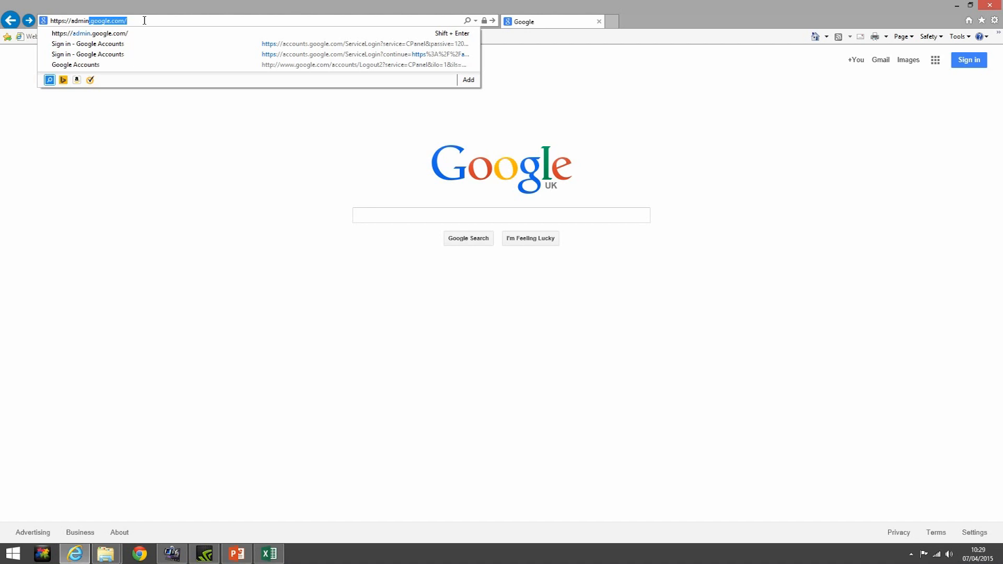
key("Return")
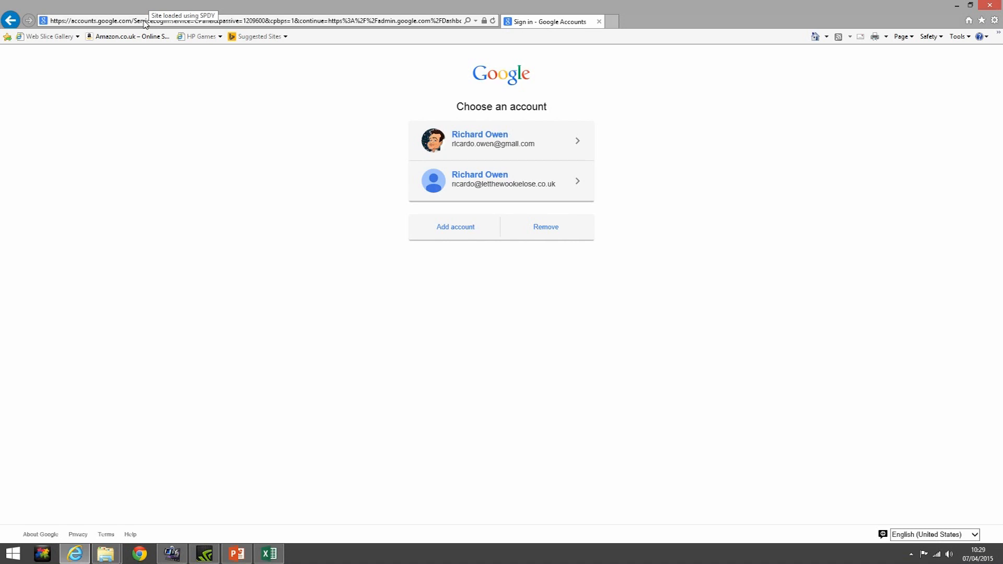
Sign in with the company-domain account using its password
left_click(493, 180)
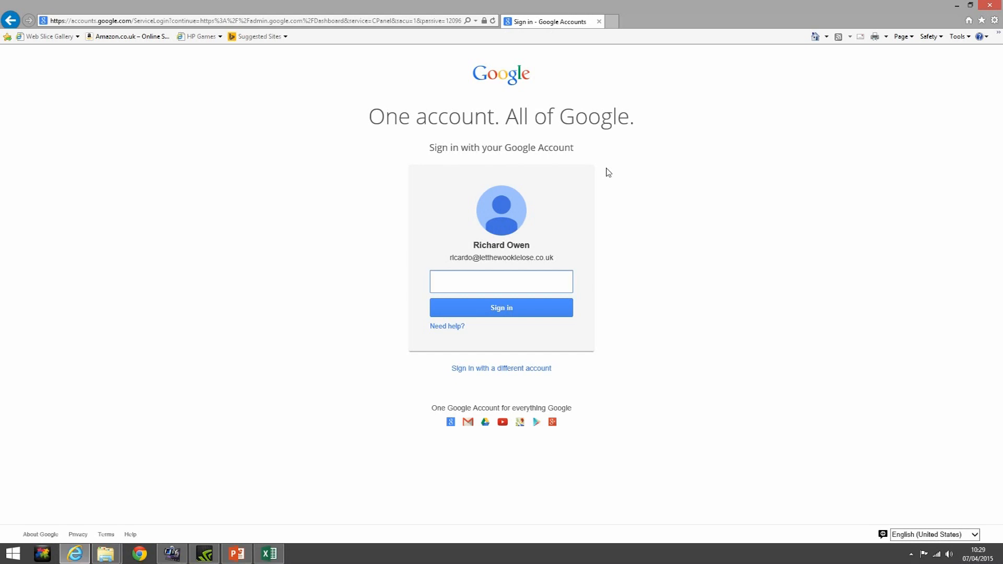
type("•••••••••")
key("Return")
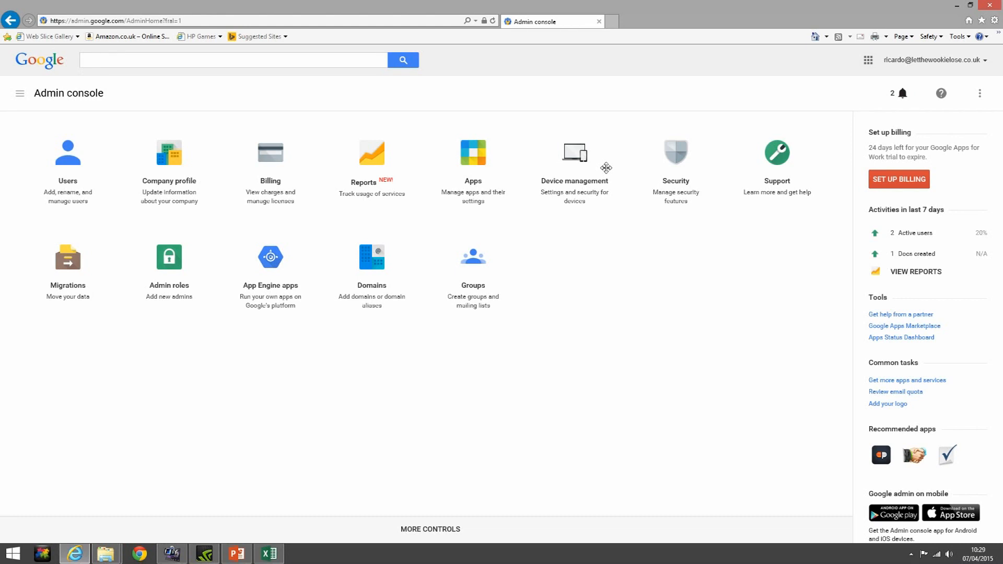
Move the Domains and App Engine apps tiles off the dashboard into the More Controls tray
triple_click(440, 523)
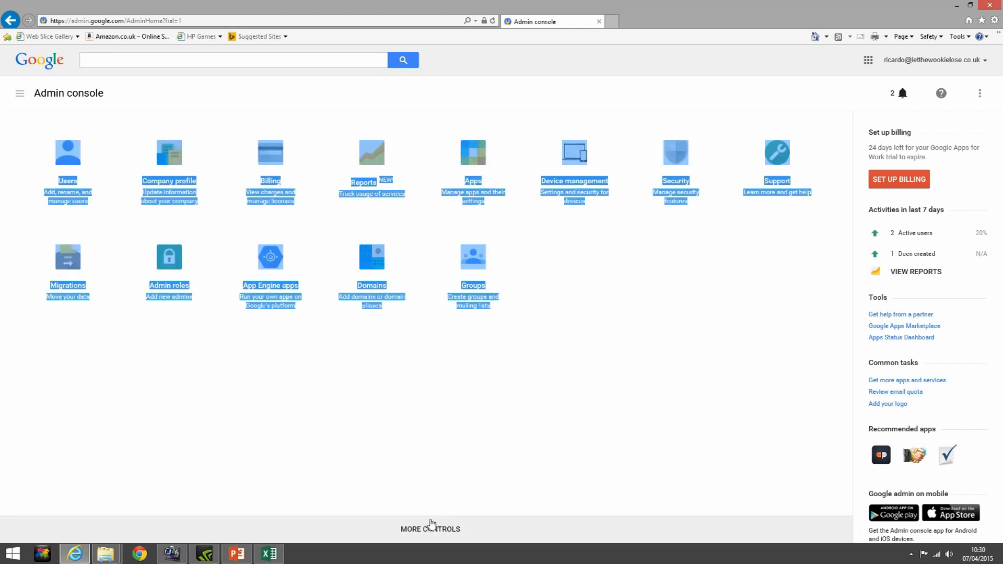
left_click(428, 523)
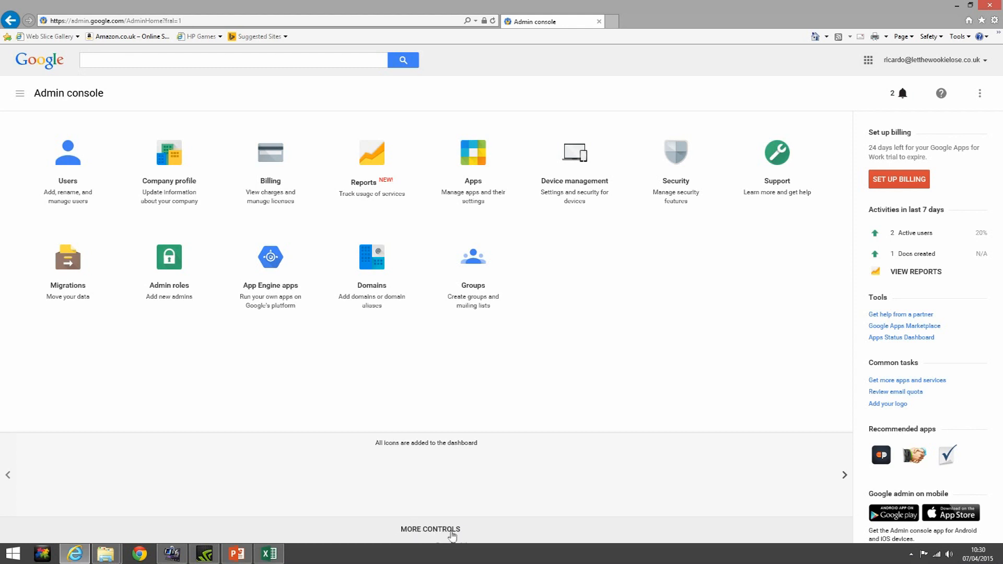
left_click(434, 531)
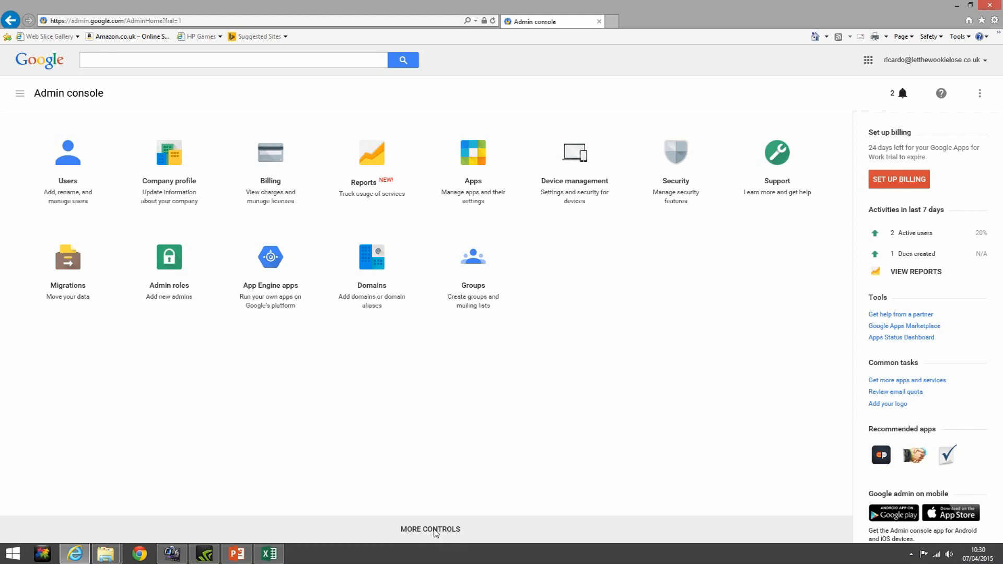
left_click_drag(363, 269, 331, 487)
left_click_drag(268, 275, 250, 482)
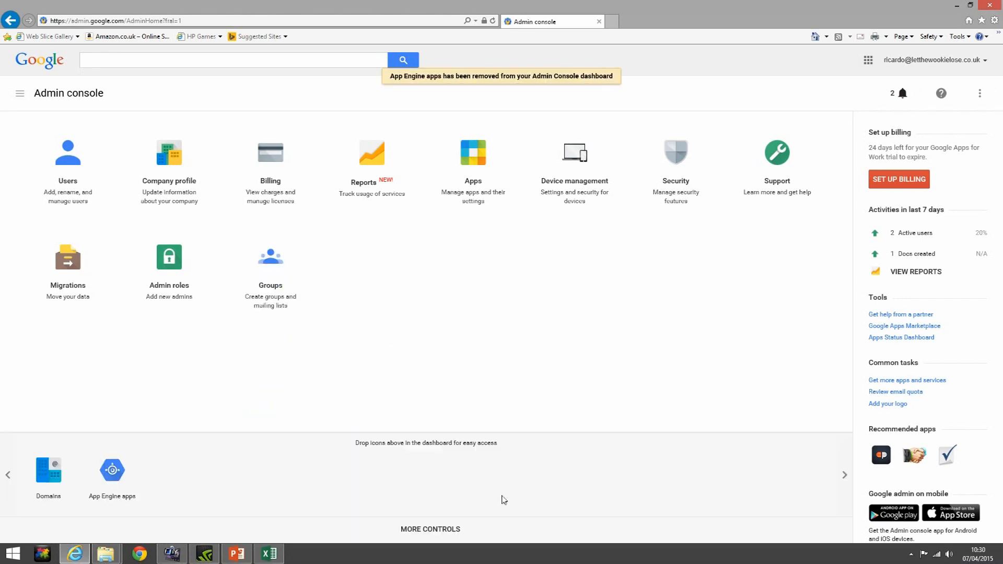
Drag App Engine apps and Domains from the tray back onto the dashboard grid
left_click(427, 531)
left_click(427, 530)
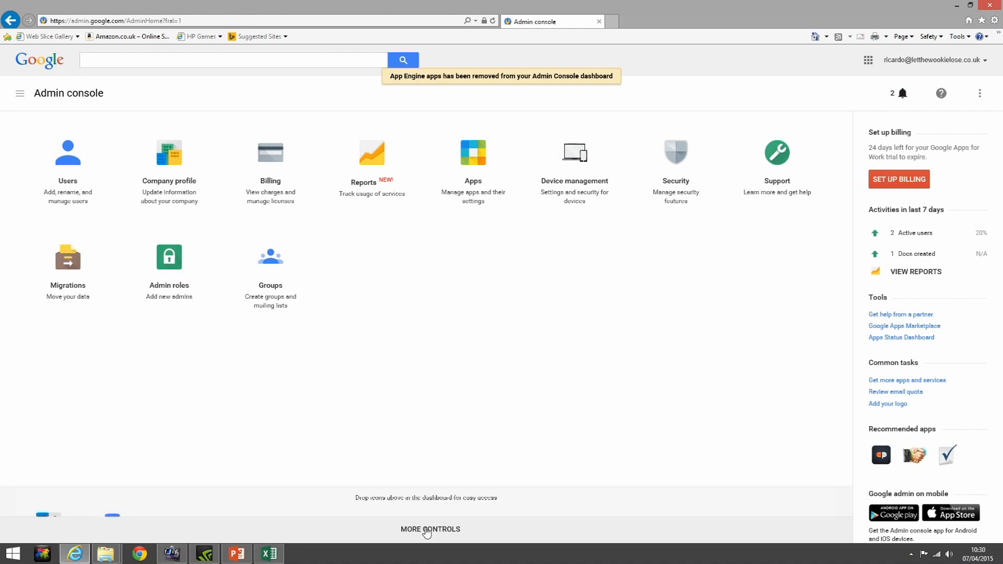
left_click_drag(110, 470, 345, 277)
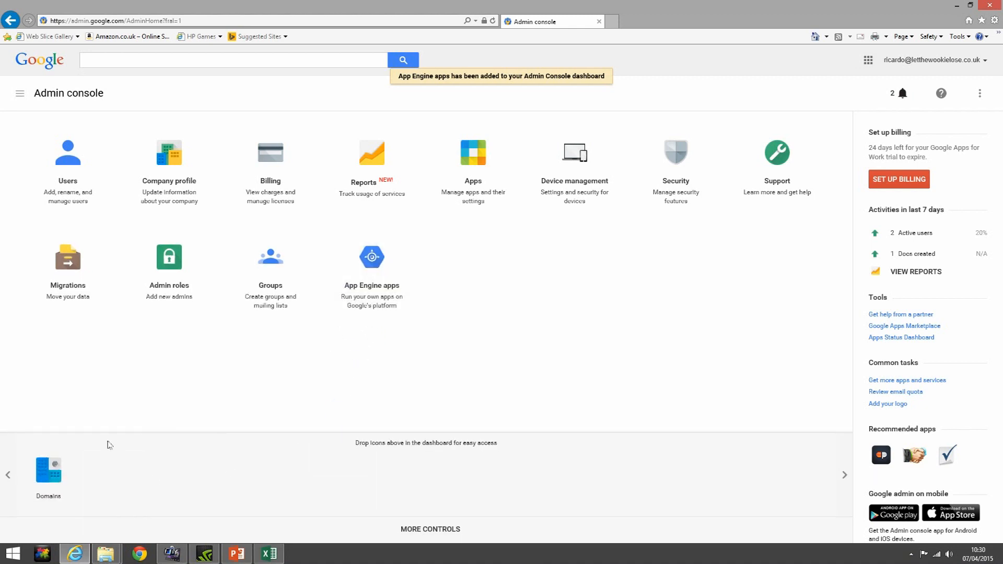
left_click_drag(49, 470, 472, 274)
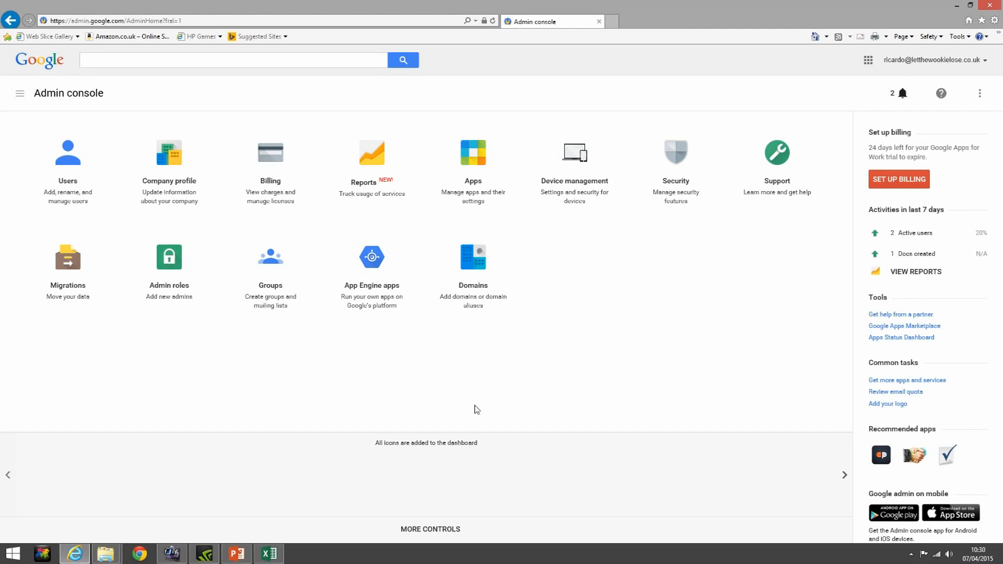
left_click(449, 525)
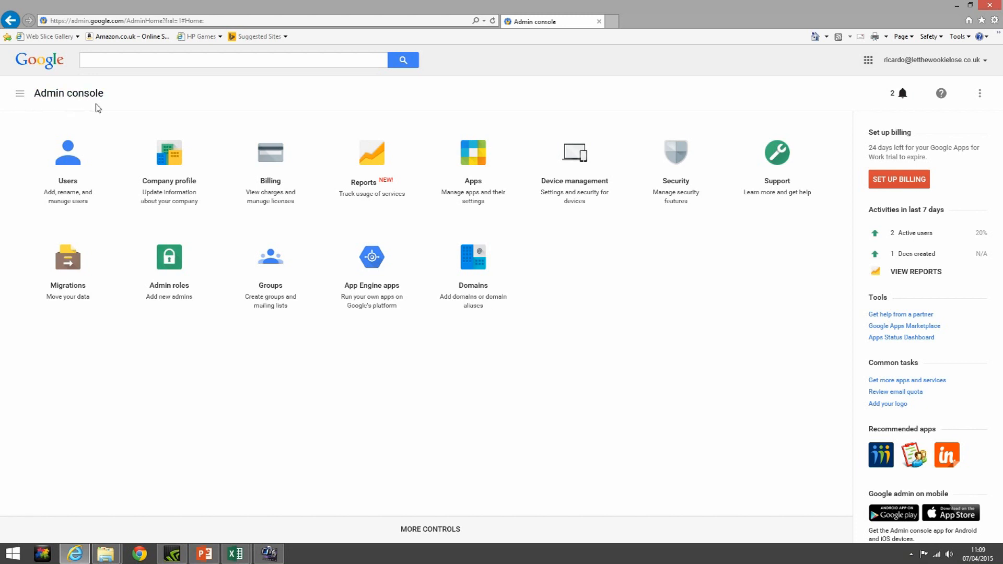
Reload the Admin console home and show the side navigation drawer of all sections
left_click(45, 99)
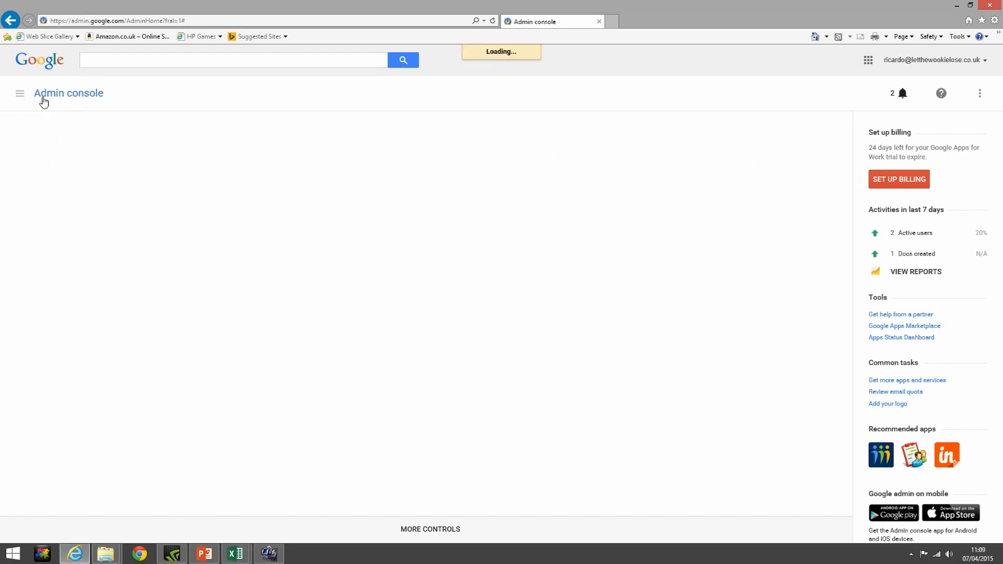
left_click(22, 95)
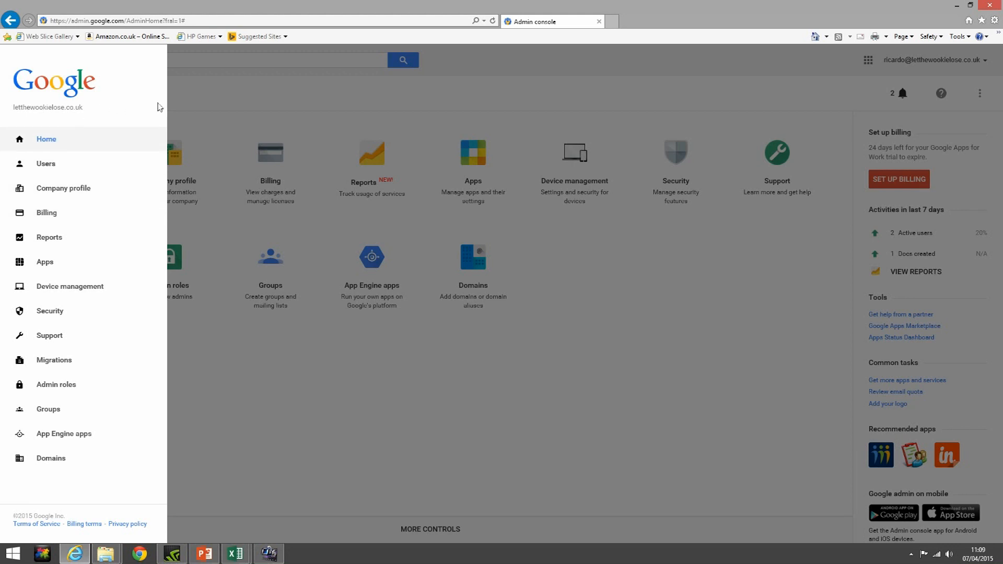
Dismiss the side navigation drawer so the whole dashboard is visible
left_click(193, 105)
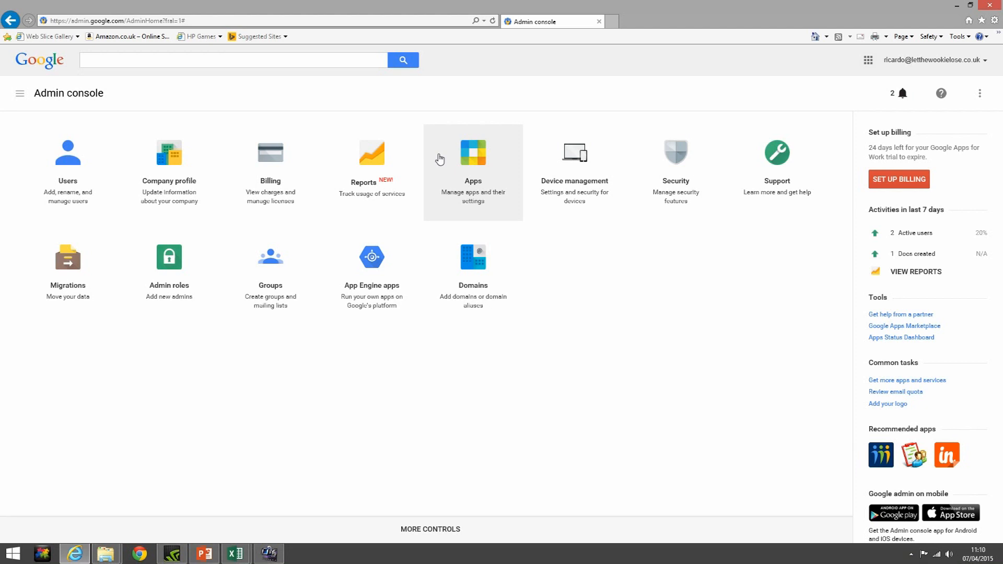
Go to the Apps page, then bring up the side navigation menu
left_click(440, 159)
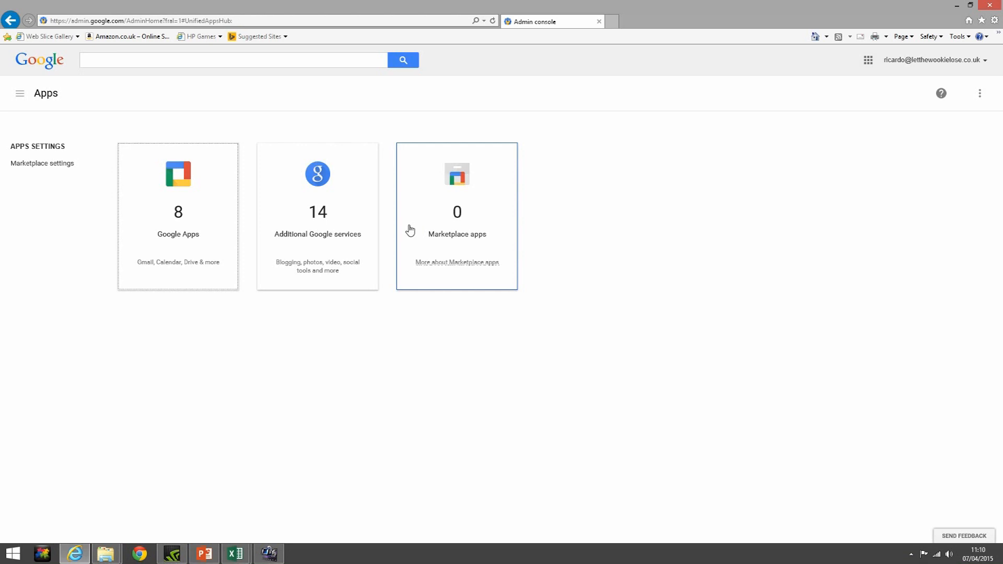
left_click(18, 97)
Choose Home in the navigation drawer to get back to the dashboard
left_click(46, 138)
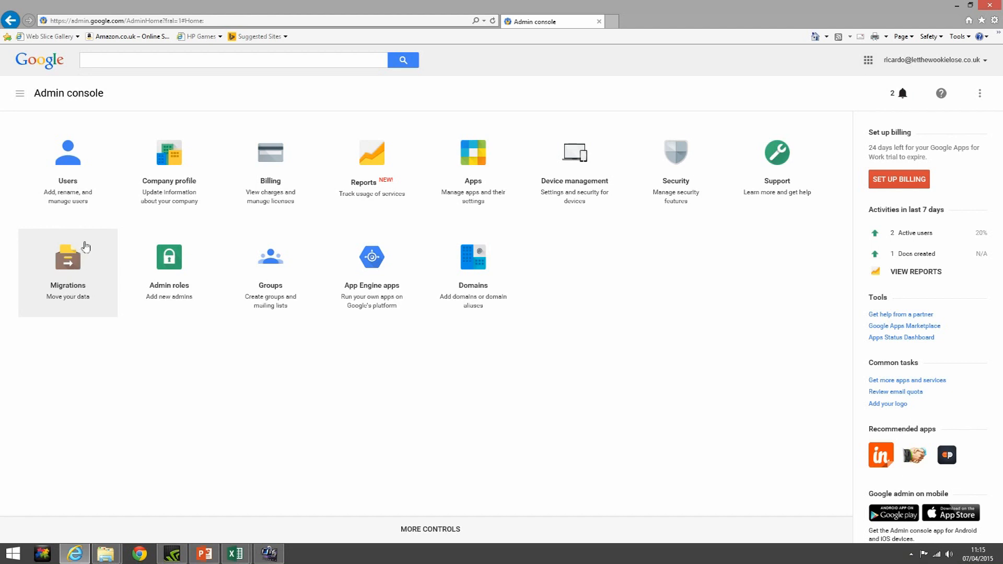
Go to the Users page from its dashboard tile to see the three active users
left_click(74, 162)
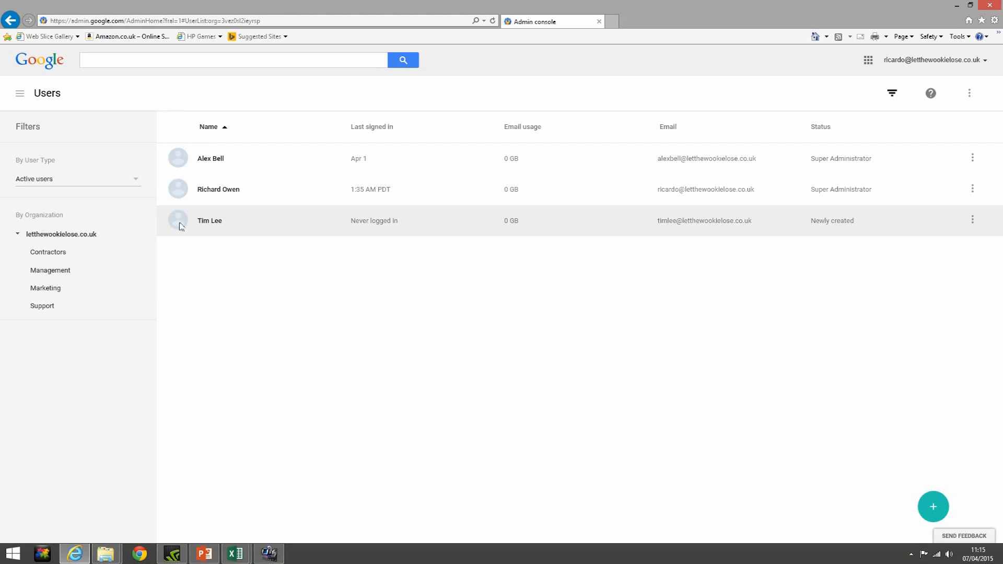
left_click(57, 271)
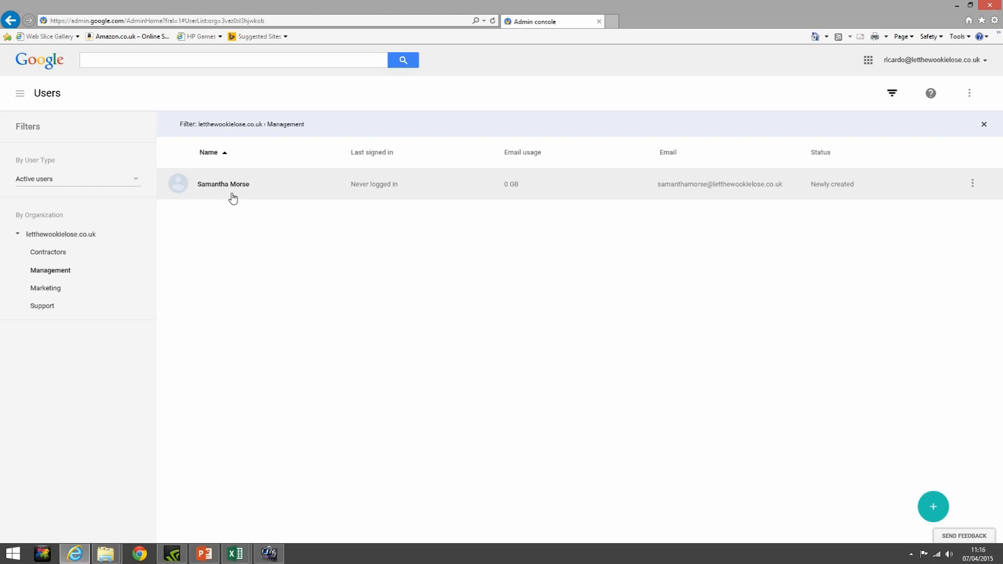
left_click(69, 240)
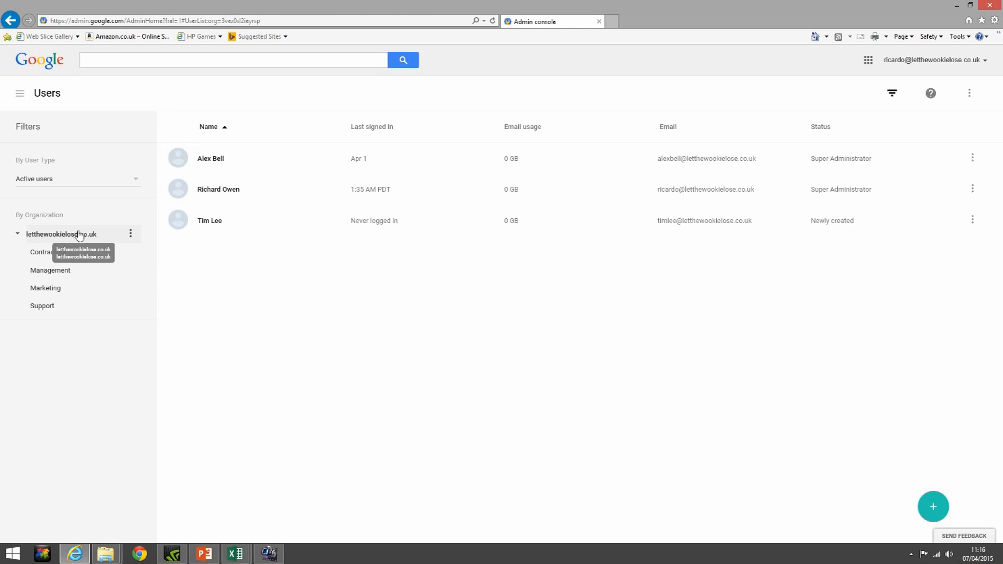
left_click(135, 187)
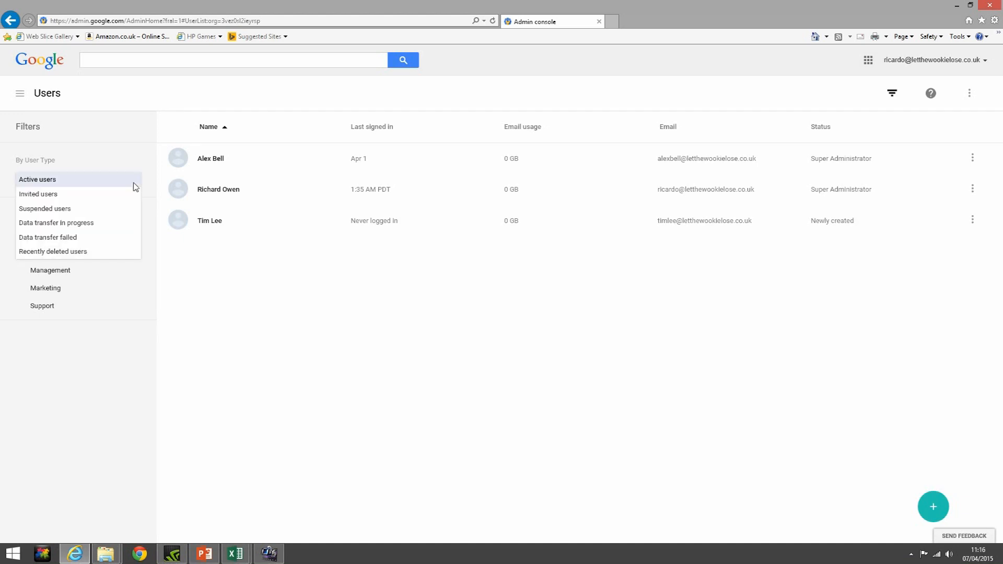
left_click(97, 250)
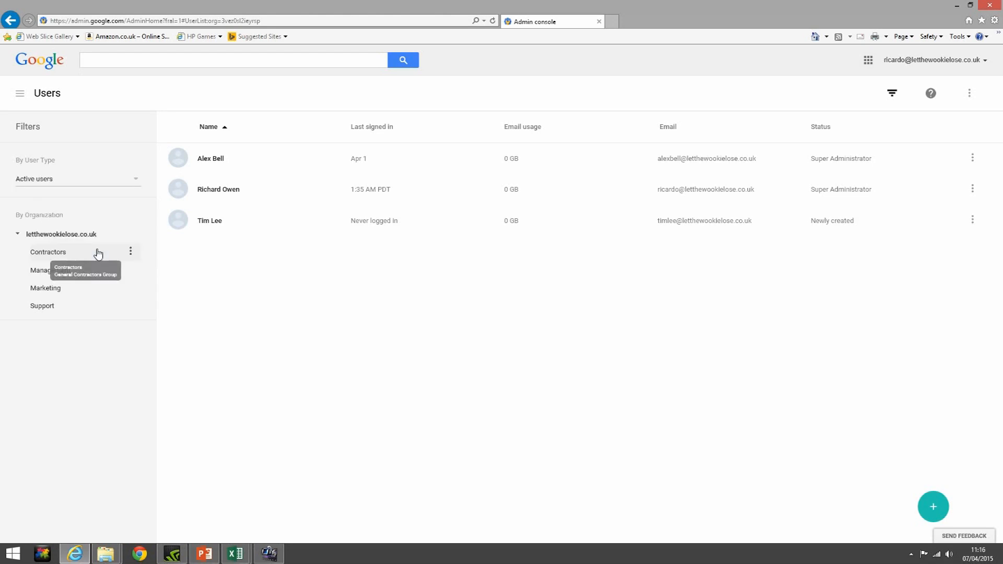
left_click(102, 183)
left_click(61, 252)
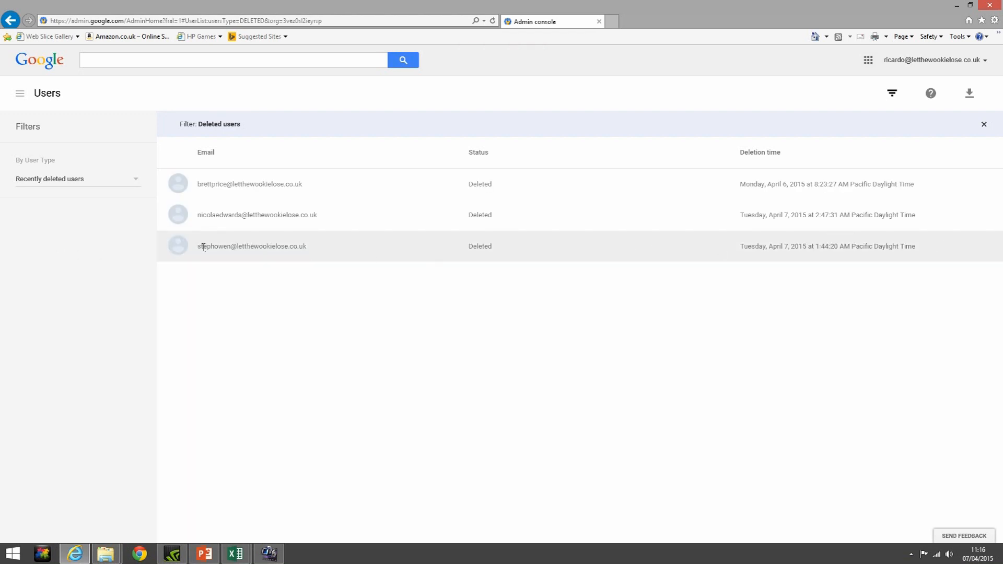
left_click(178, 248)
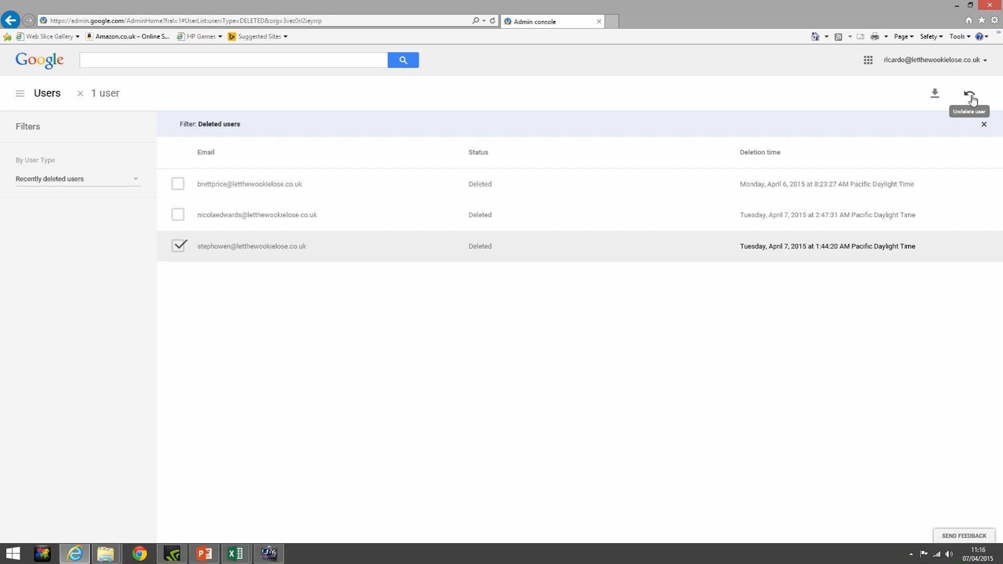
left_click(136, 181)
left_click(113, 185)
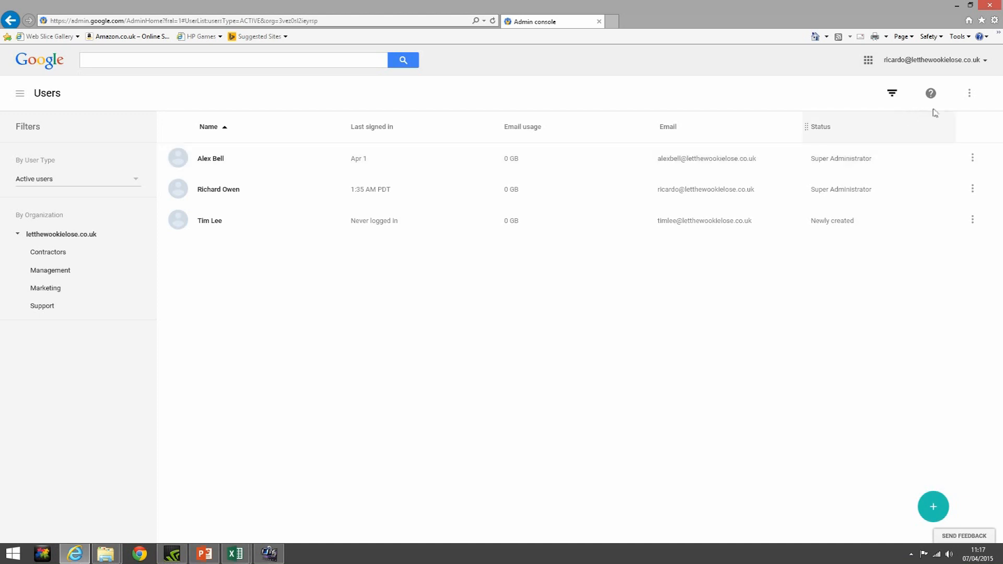
Show Drive usage and Total storage columns in the users table via Select columns
left_click(969, 94)
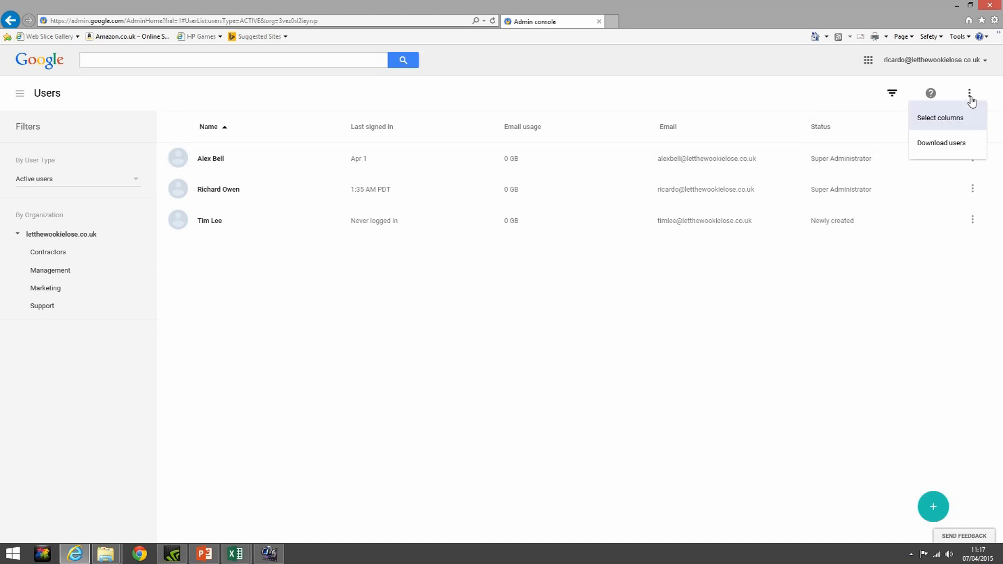
left_click(960, 125)
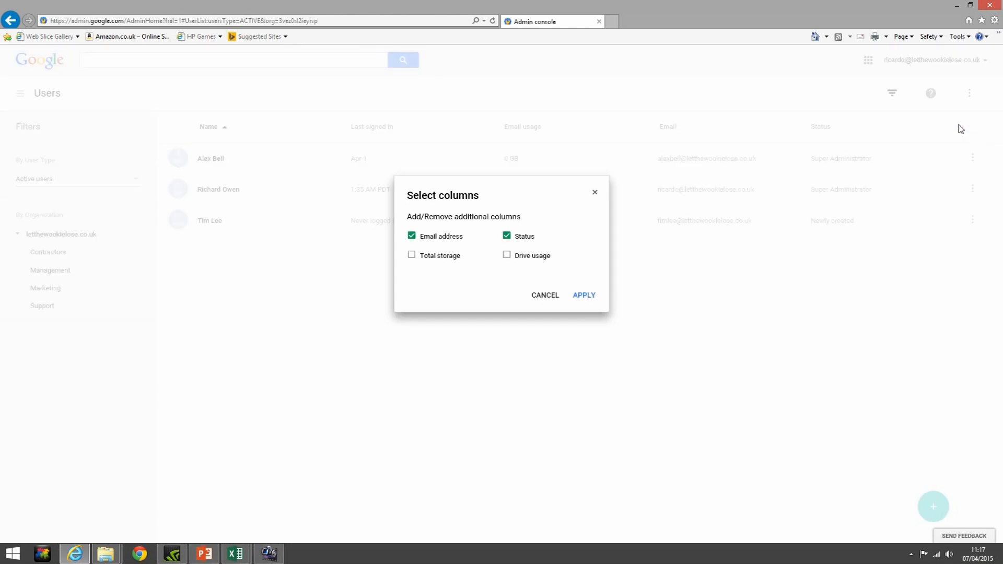
left_click(506, 256)
left_click(412, 256)
left_click(582, 296)
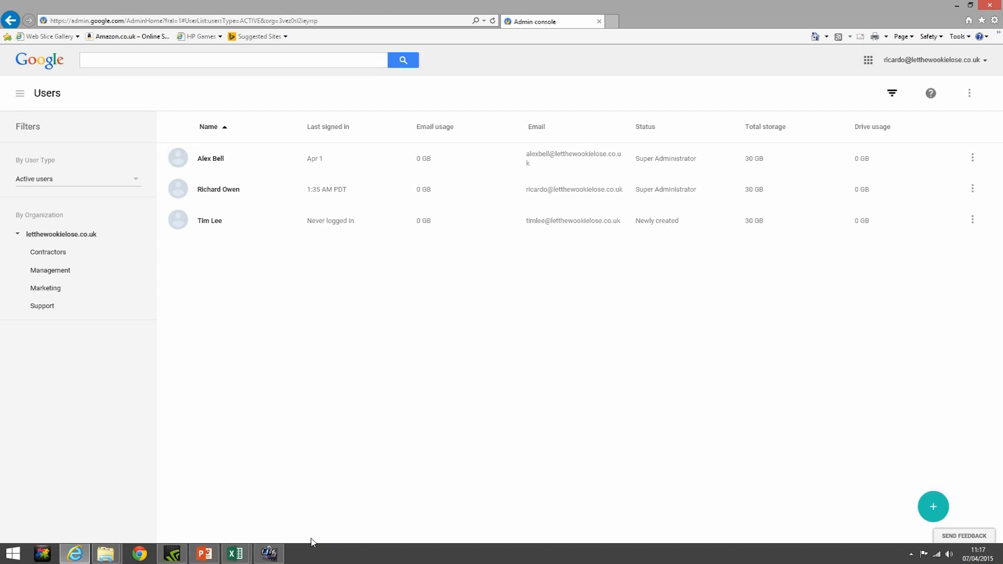
mouse_move(876, 511)
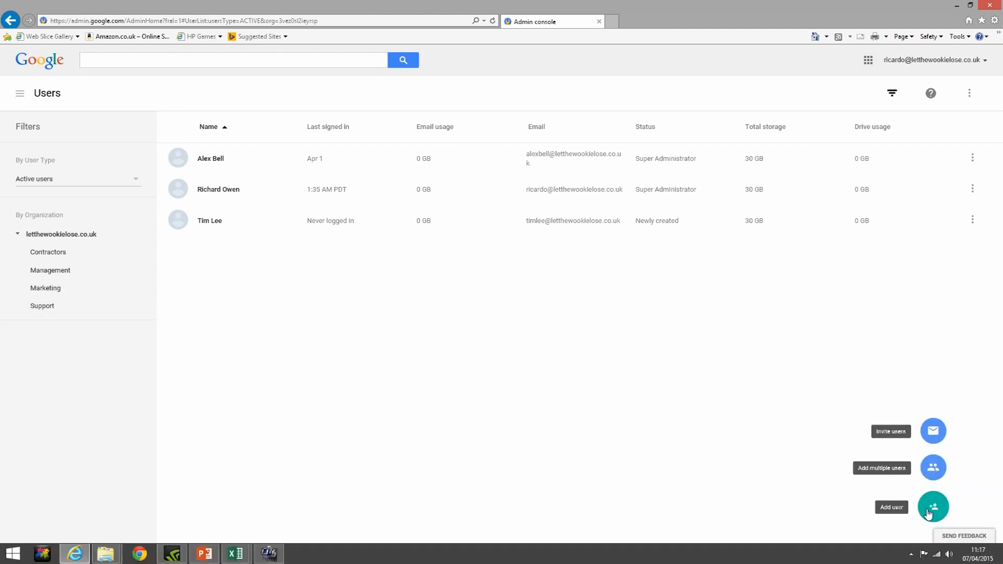
Start a new user, entering the first name, last name and beginning of the primary email
left_click(929, 509)
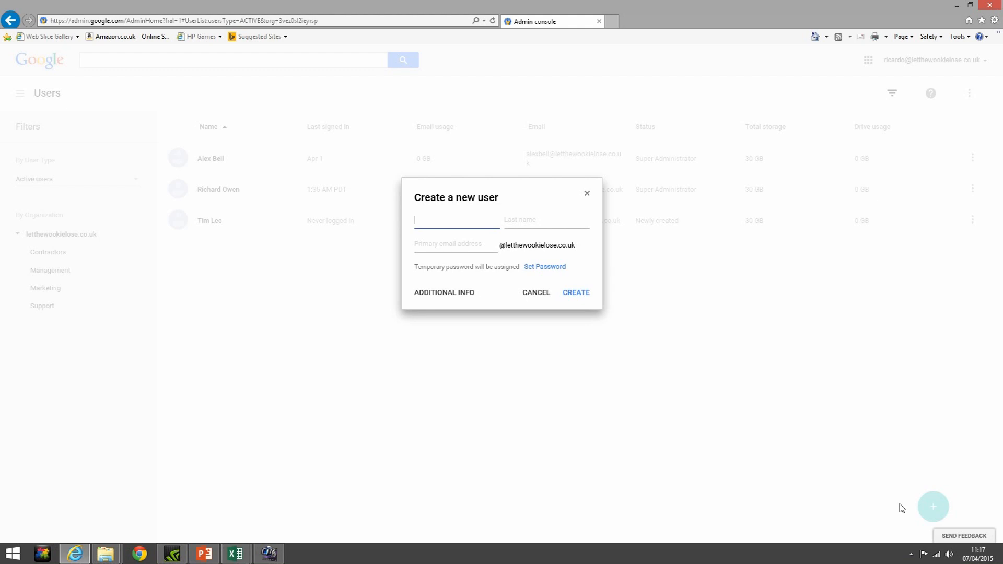
type("Bob")
key("Tab")
type("Robertson")
key("Tab")
type("BobRo")
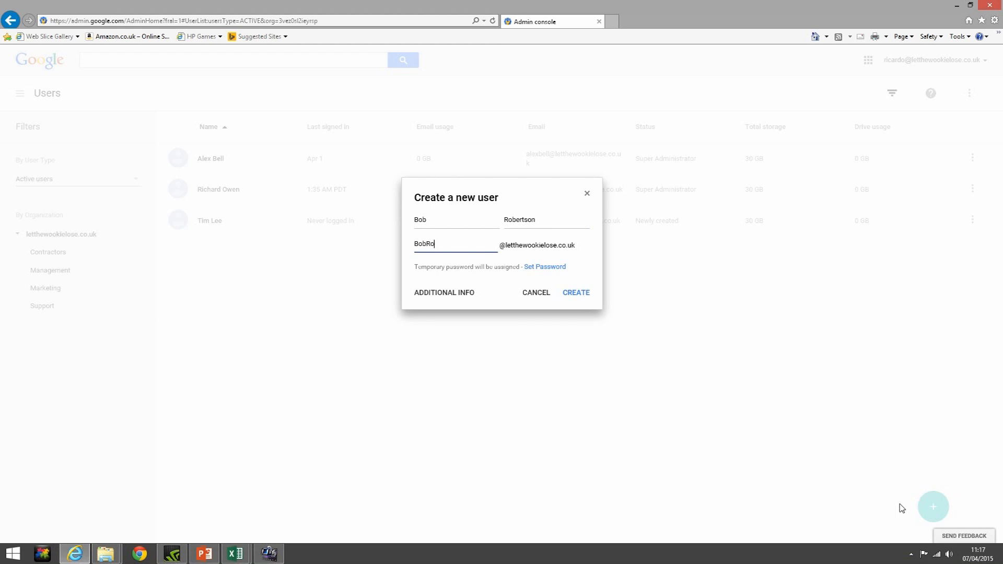
type("bertson")
left_click(546, 267)
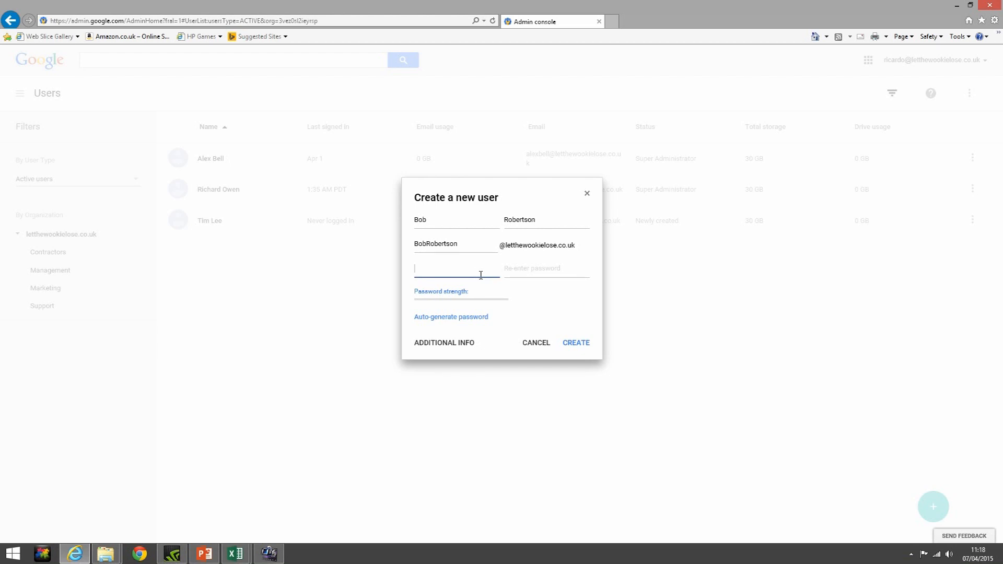
type("•••••••")
key("ctrl+a")
key("BackSpace")
type("•••••••••••")
type("•••")
key("BackSpace")
key("BackSpace")
key("BackSpace")
key("BackSpace")
key("BackSpace")
key("BackSpace")
key("BackSpace")
key("BackSpace")
key("BackSpace")
key("BackSpace")
key("BackSpace")
key("BackSpace")
key("BackSpace")
key("BackSpace")
key("BackSpace")
left_click(448, 319)
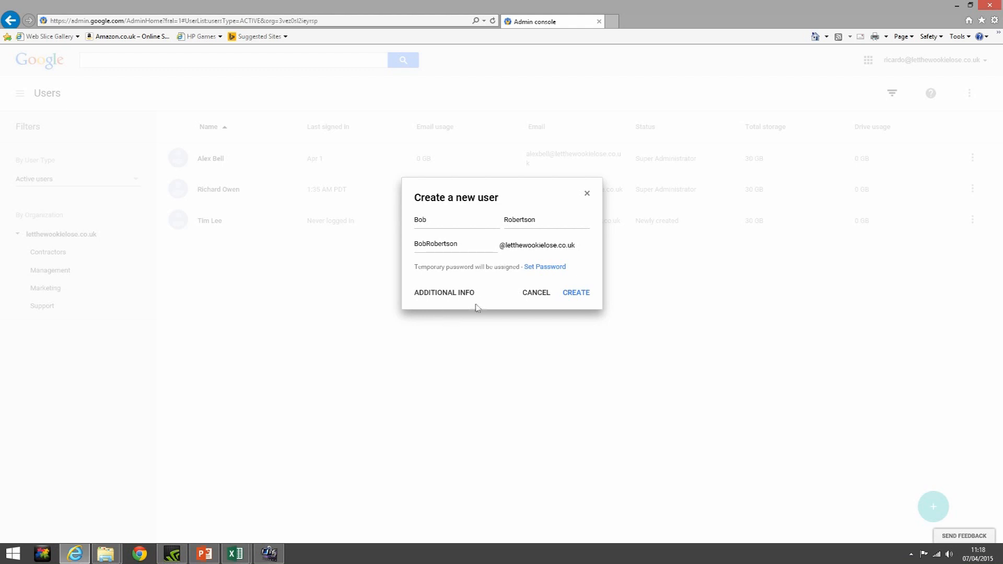
Under Additional Info, enter '123 Copper Street' in the new user's Address field
left_click(424, 293)
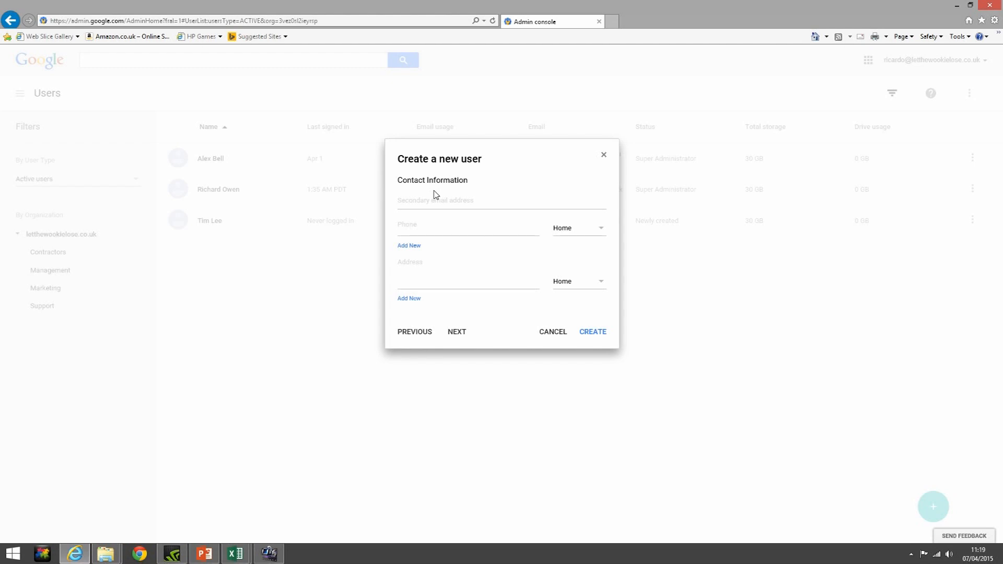
left_click(416, 224)
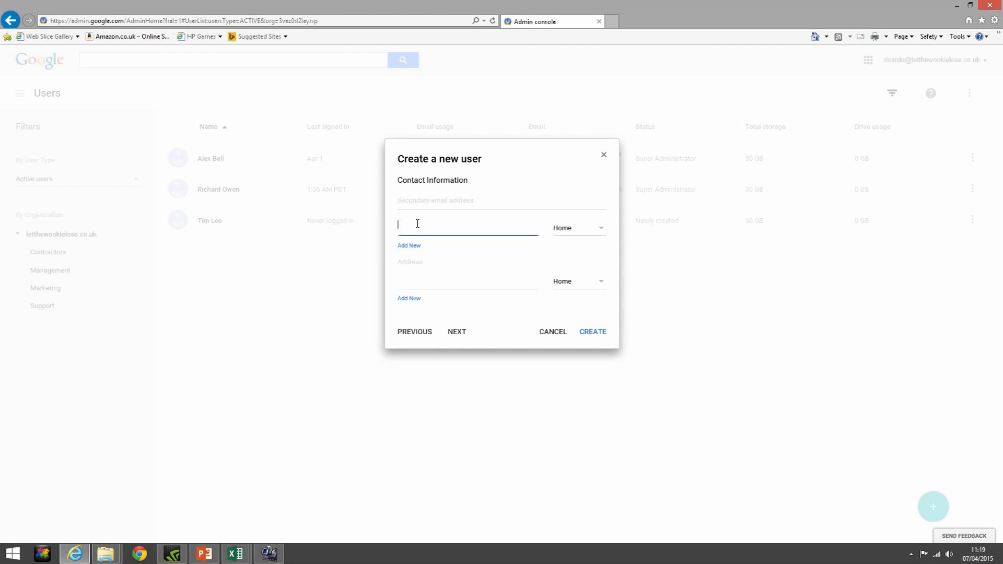
left_click(409, 261)
type("123 cor")
key("BackSpace")
key("BackSpace")
key("BackSpace")
type("Copper Stre")
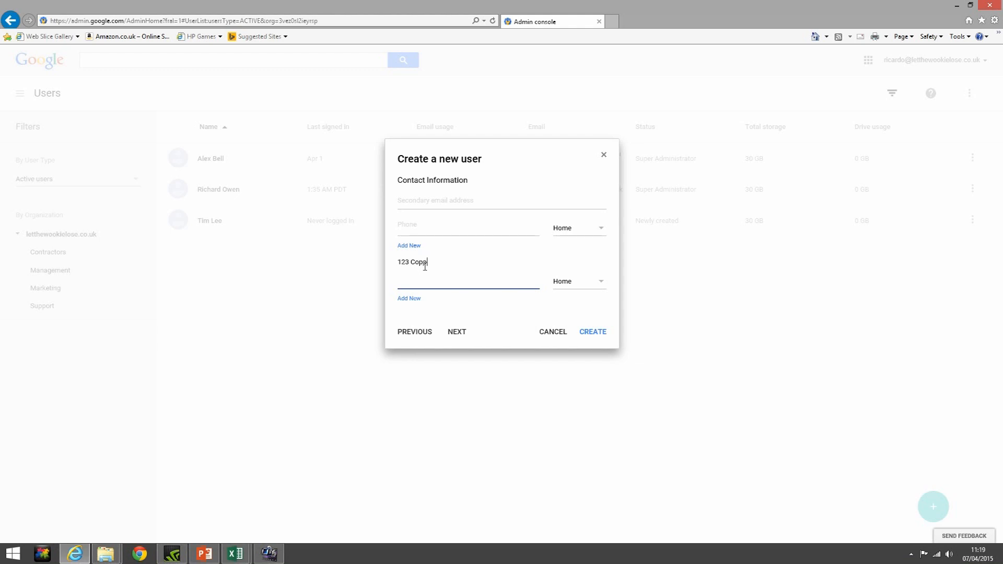
type("et")
Enter employee ID 123456aa and employee type Baker in the employee details
left_click(464, 335)
left_click(428, 199)
type("123")
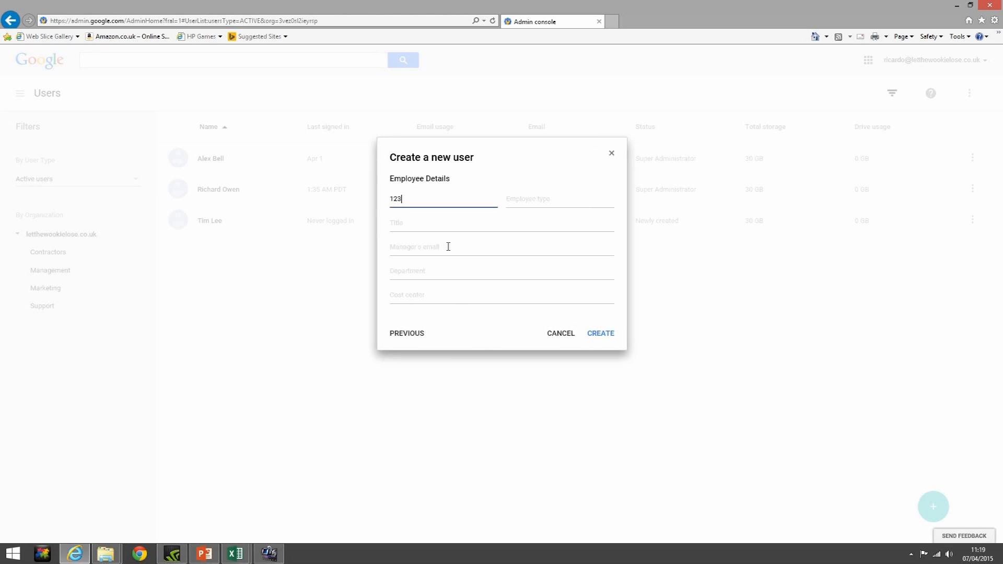
type("456aa")
left_click(523, 201)
type("u")
key("BackSpace")
type("Baker")
Leave manager email, department and cost center blank and create the account
left_click(461, 245)
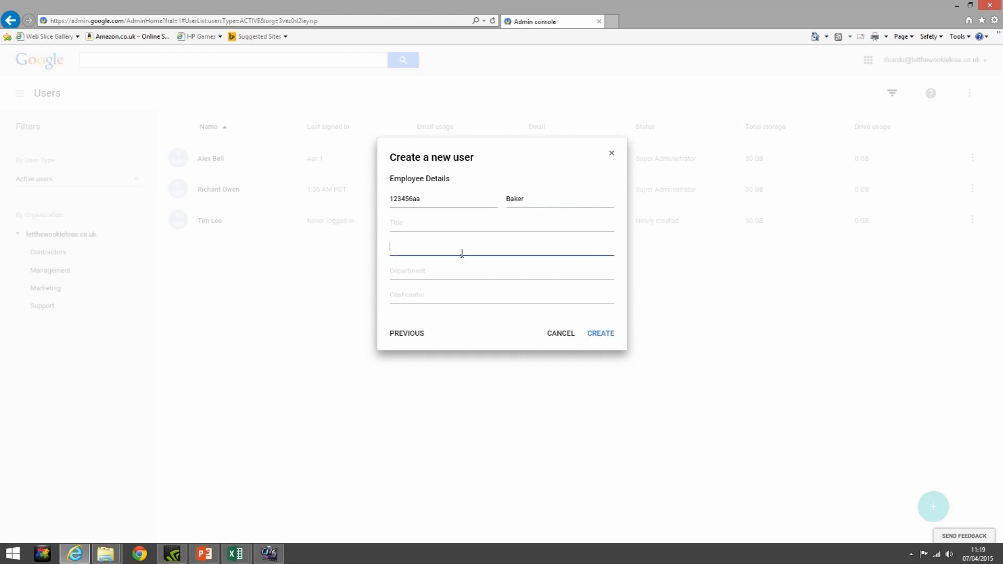
left_click(462, 269)
left_click(459, 291)
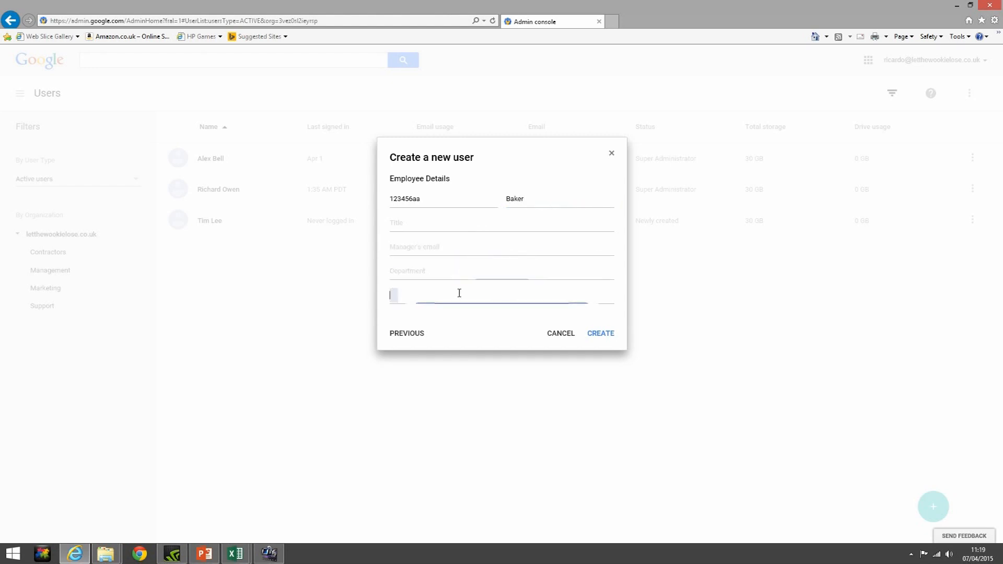
left_click(597, 335)
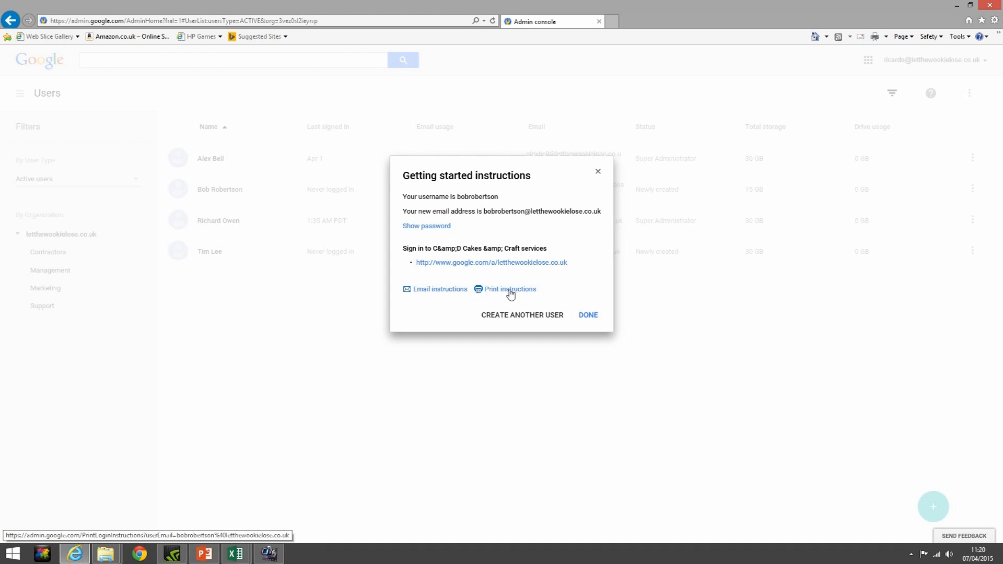
Reveal and re-hide the temporary password, then close the getting started instructions
left_click(444, 229)
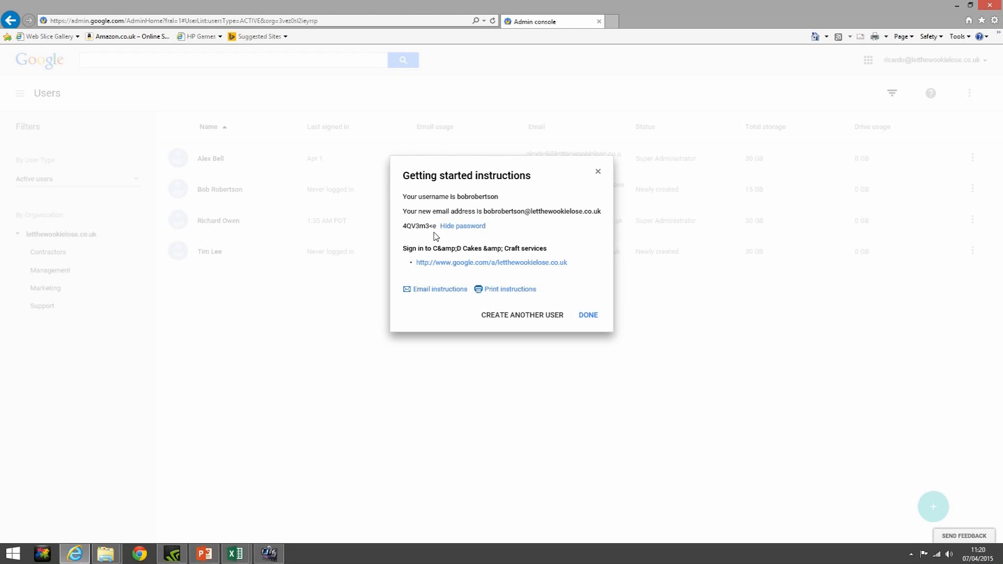
left_click(441, 227)
left_click(592, 315)
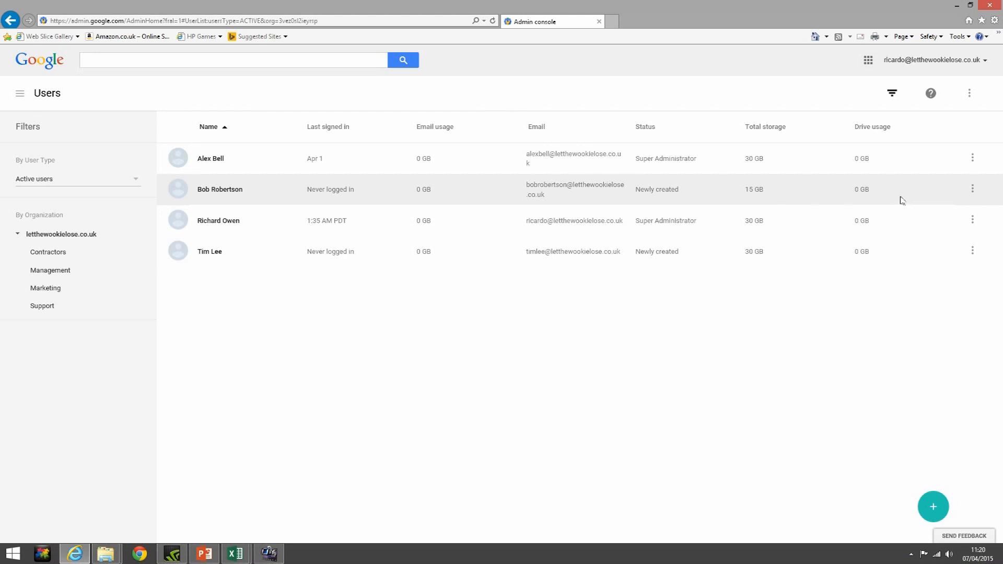
Choose Rename user from the newly added user's three-dot actions menu
left_click(973, 190)
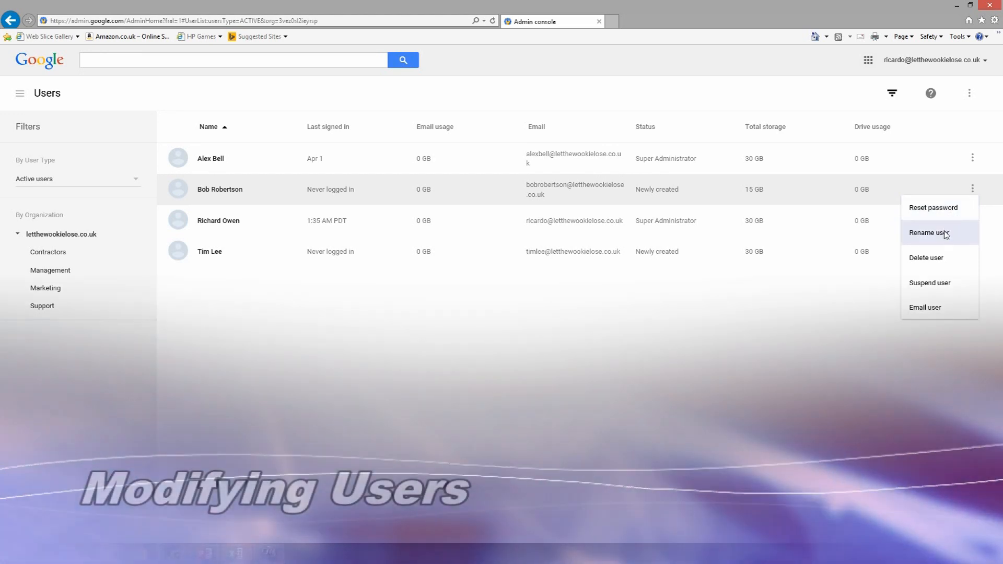
left_click(945, 233)
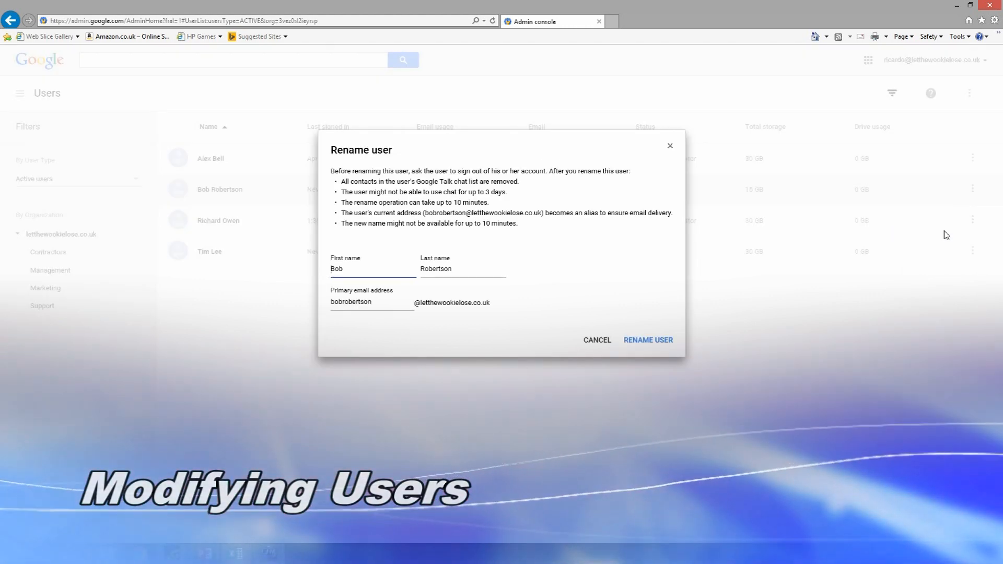
Replace the first name with its full form, keep the primary email, and save the rename
type("Robert")
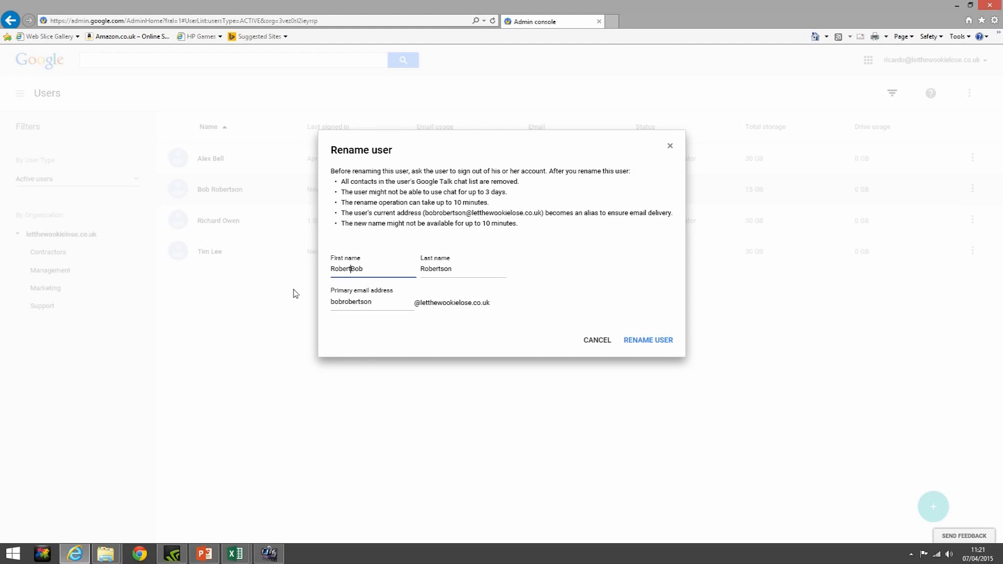
key("Delete")
key("Delete")
key("Delete")
left_click(343, 302)
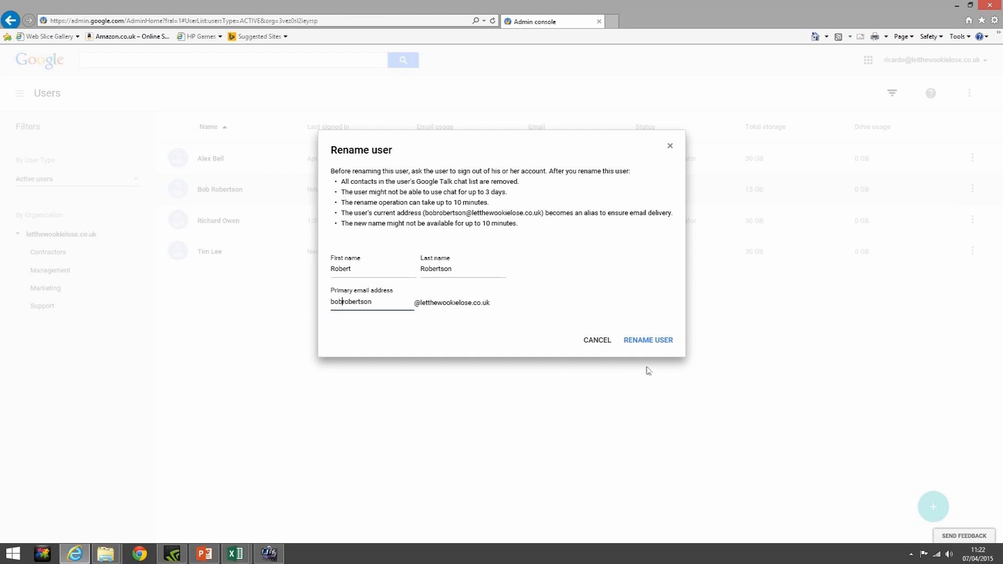
left_click(669, 344)
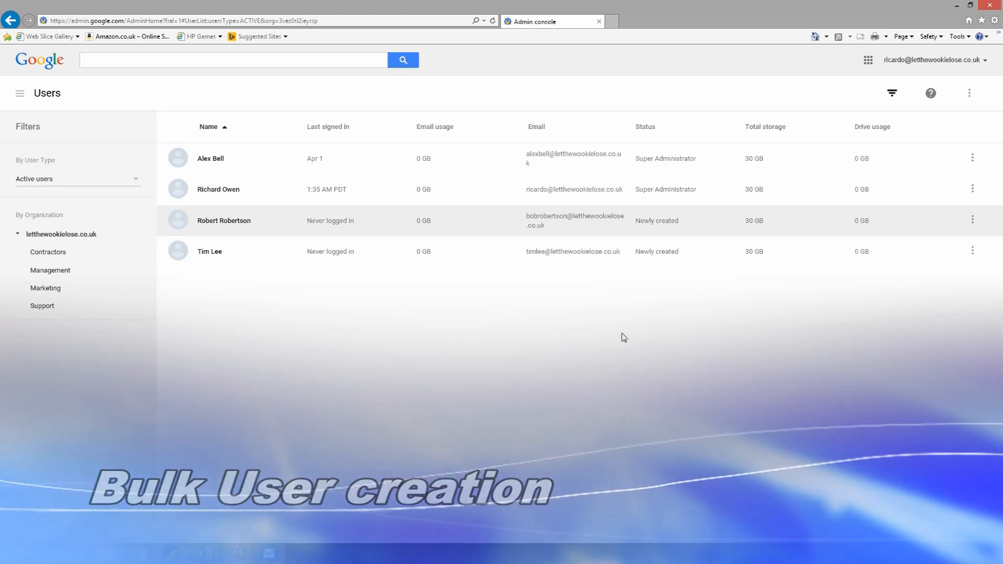
Open Add multiple users with 'Pre-populate with existing users' left checked
mouse_move(934, 508)
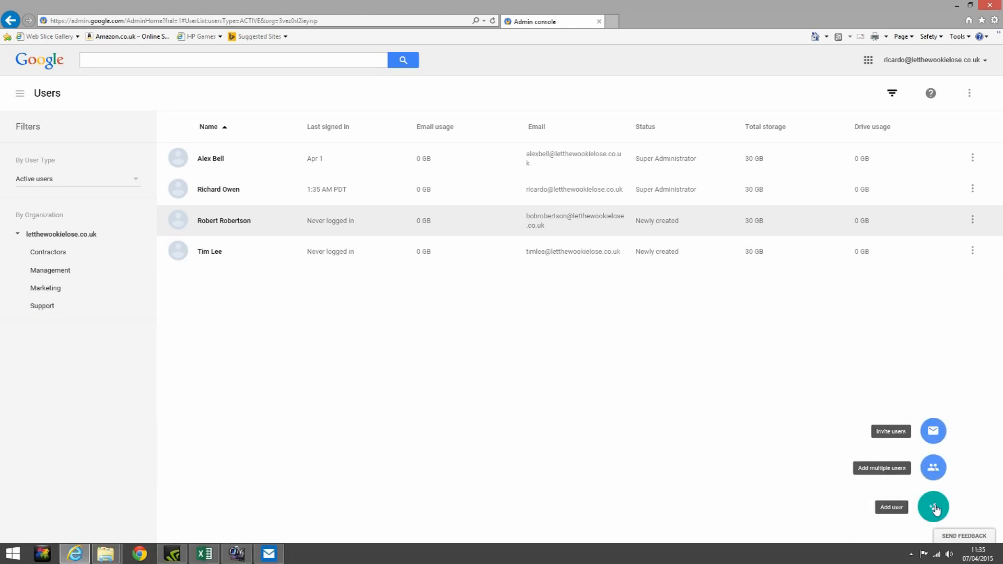
left_click(934, 468)
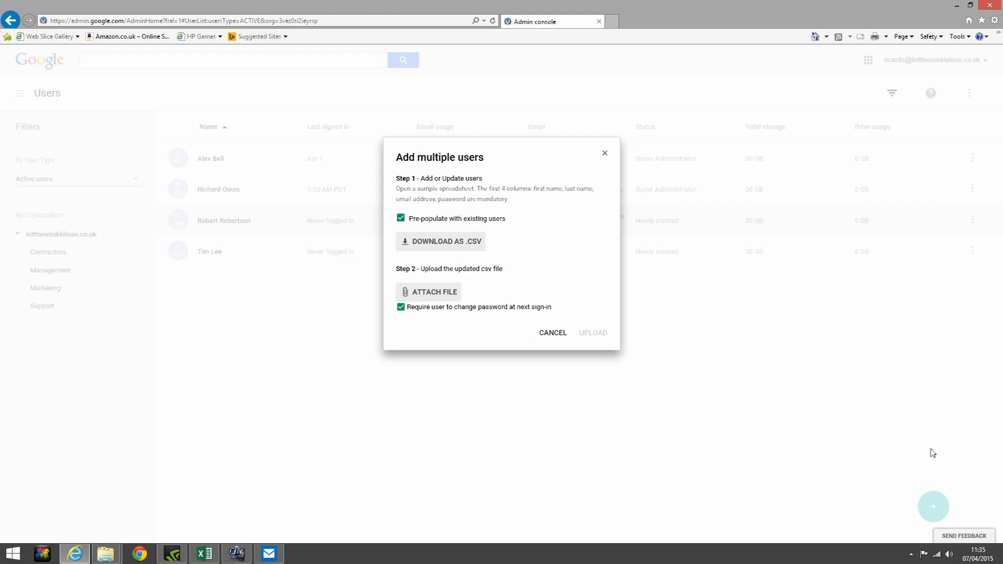
left_click(400, 221)
left_click(400, 221)
In the downloaded spreadsheet, fill the work address down cells I2 to I7
left_click(206, 555)
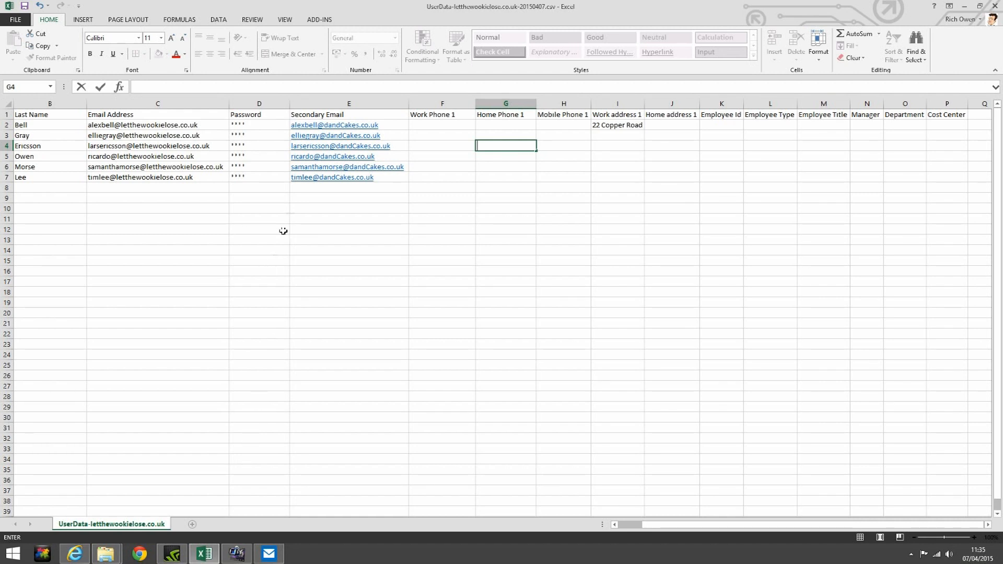
left_click_drag(320, 126, 327, 180)
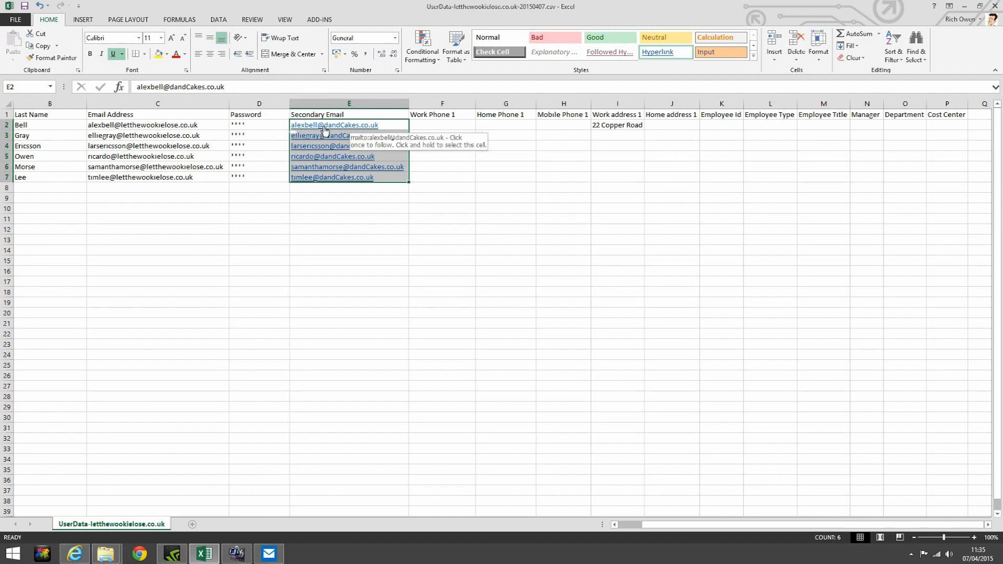
left_click_drag(613, 126, 619, 178)
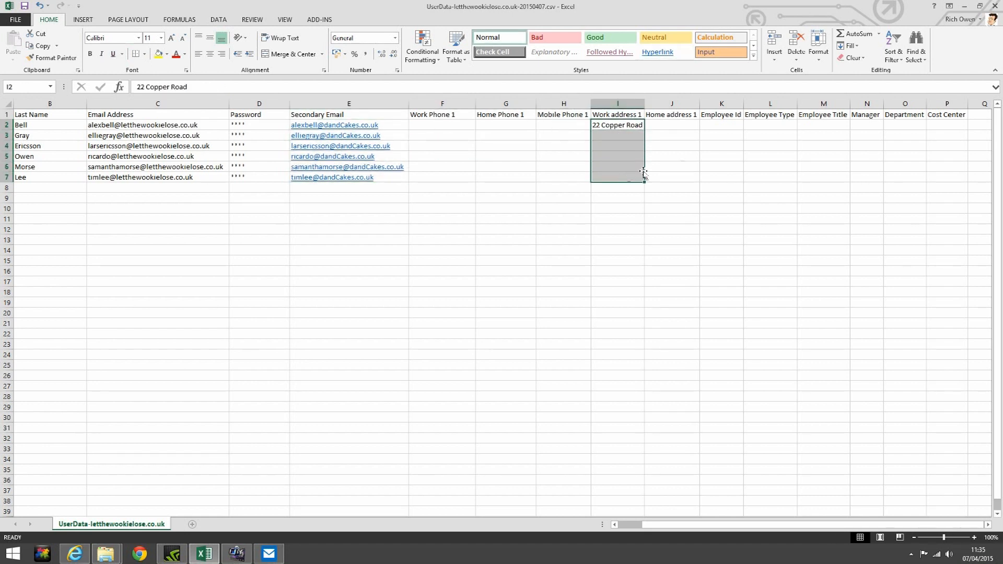
left_click(851, 46)
left_click(861, 59)
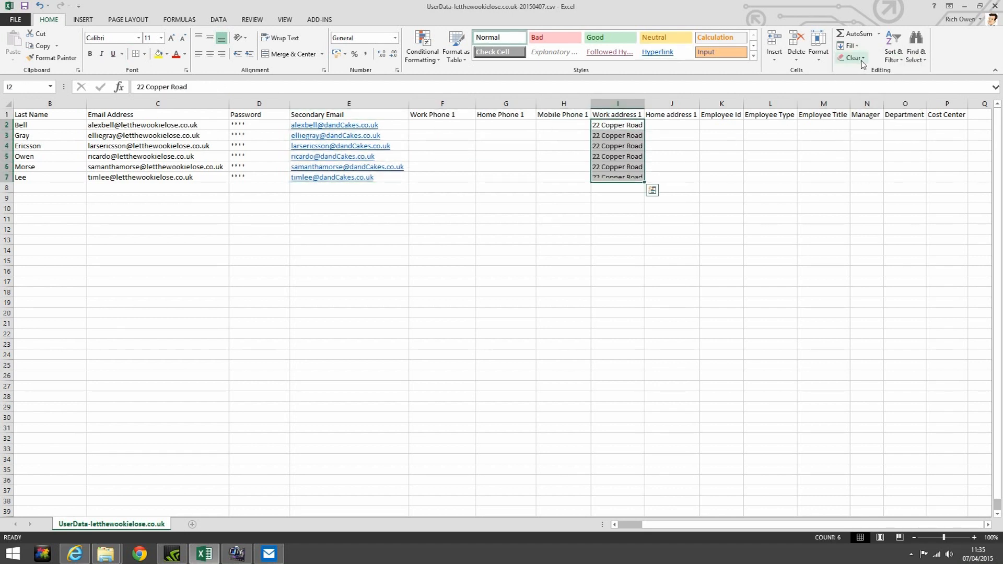
Enter cost center 445566 in P2 and select P2 to P6 for filling
left_click(933, 125)
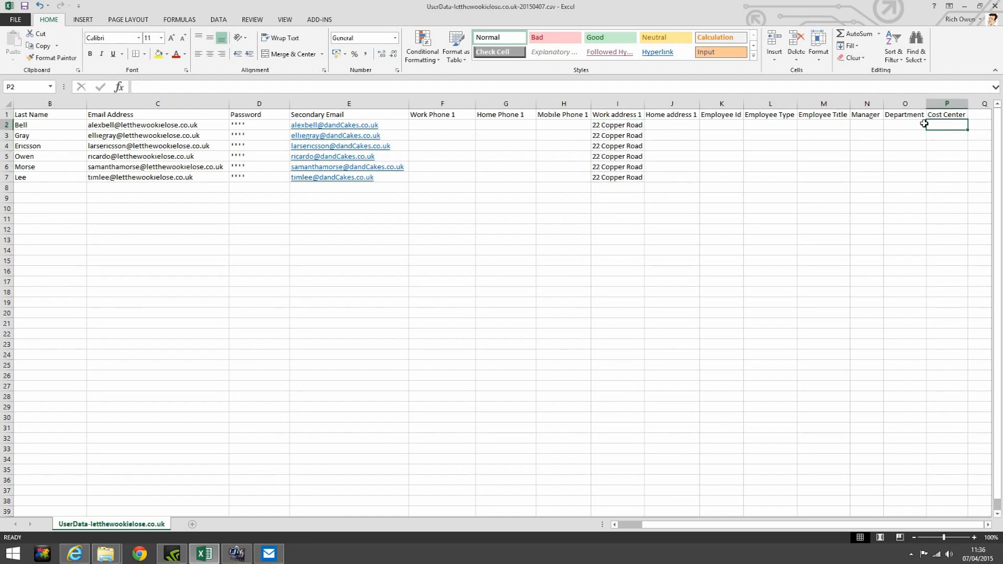
key("Left")
key("Left")
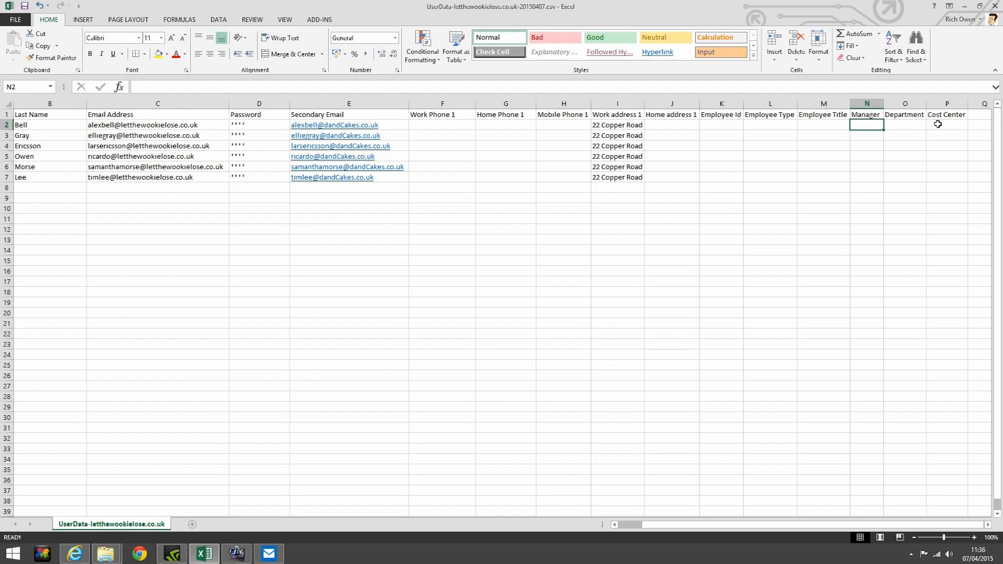
left_click(943, 123)
type("445566")
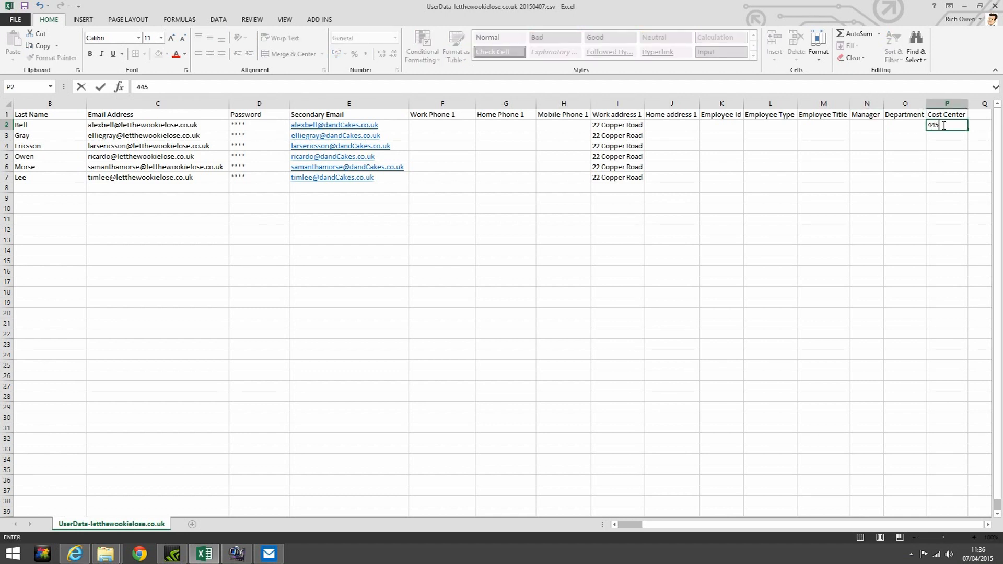
left_click(962, 150)
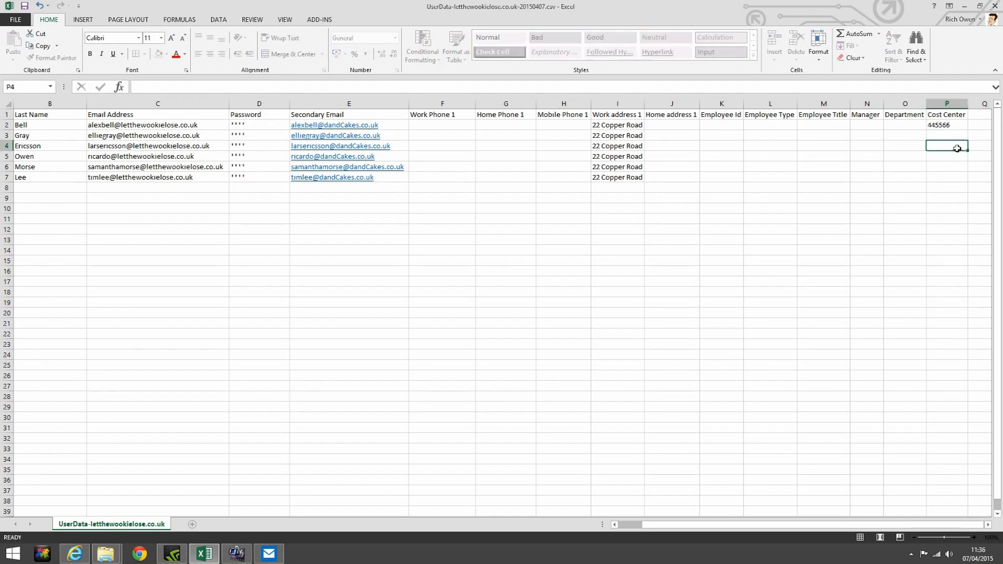
left_click_drag(959, 127, 954, 159)
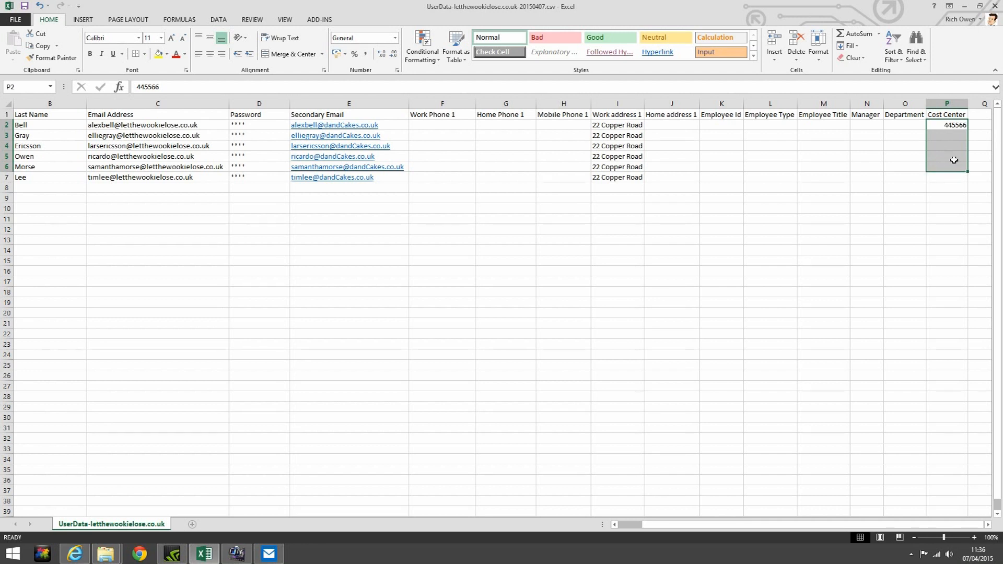
left_click(848, 45)
Fill cost center 445566 down to P6 and enter department IT for the first user
left_click(855, 72)
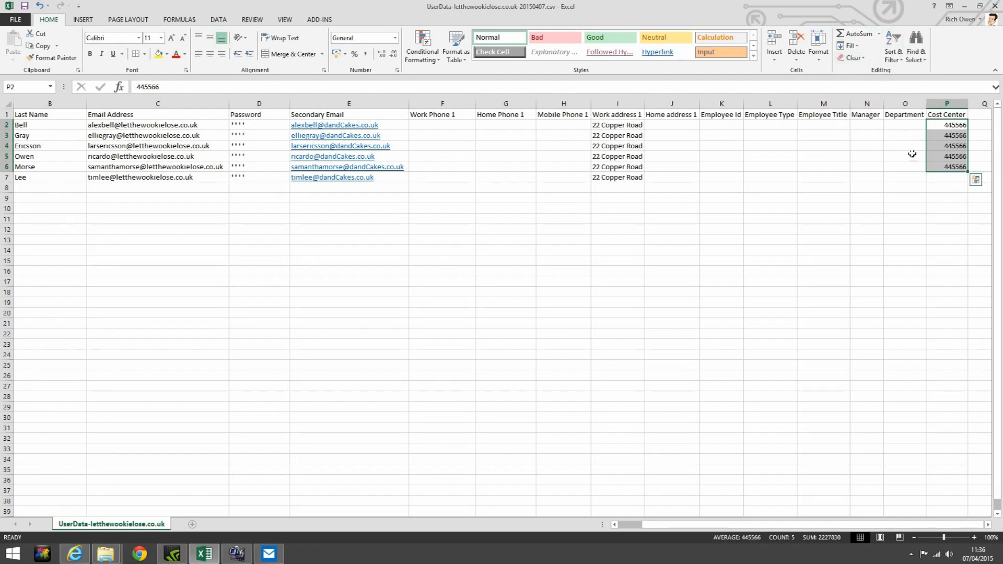
left_click(890, 128)
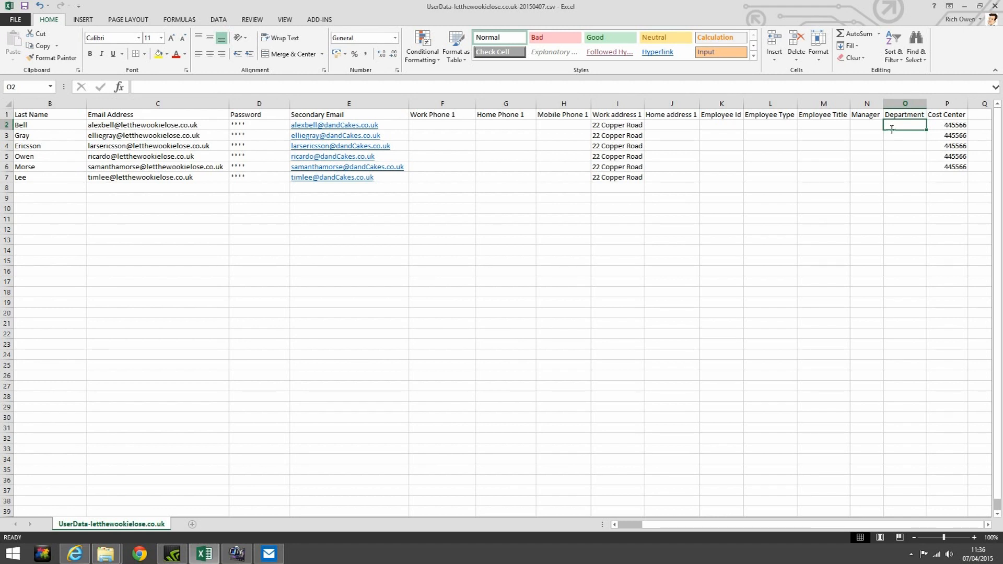
type("IT")
key("Return")
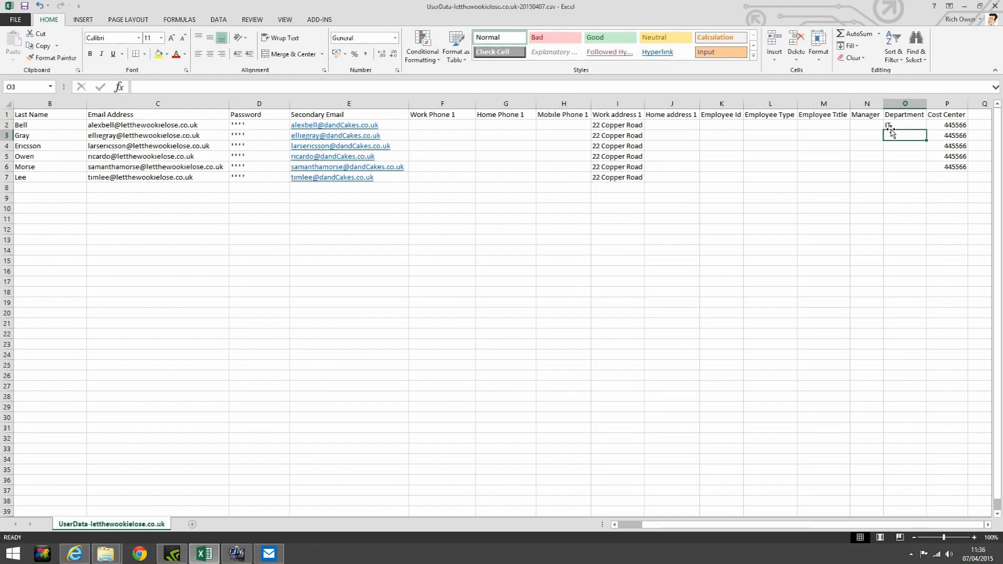
Enter departments Marketing, HR, IT, CEO and Bakery for the remaining users
type("Marketing")
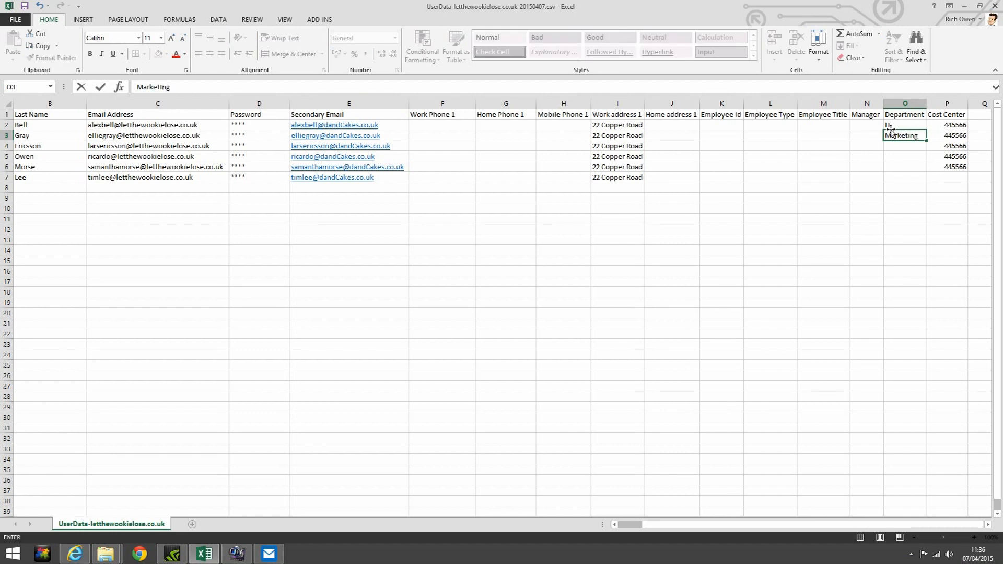
key("Return")
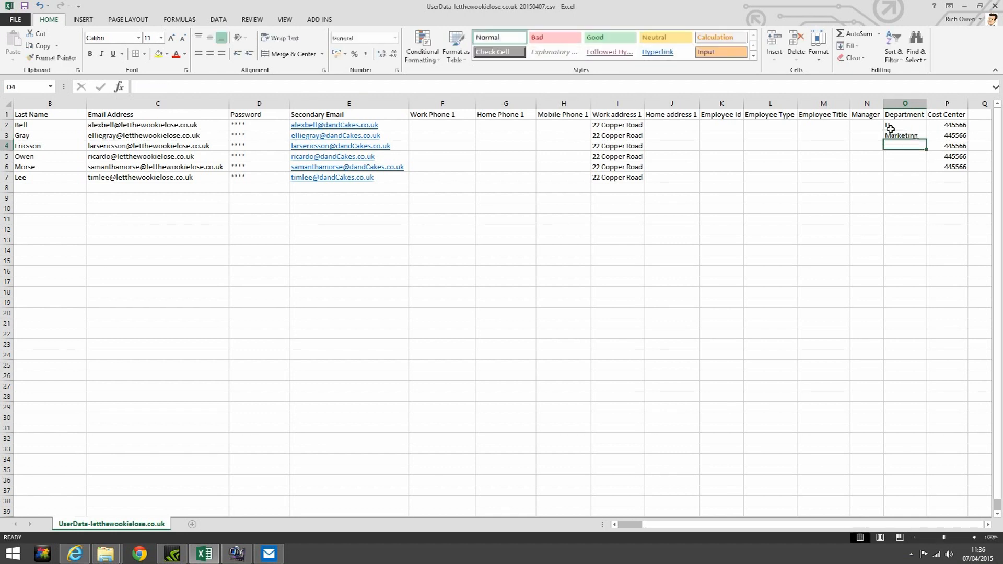
type("HR")
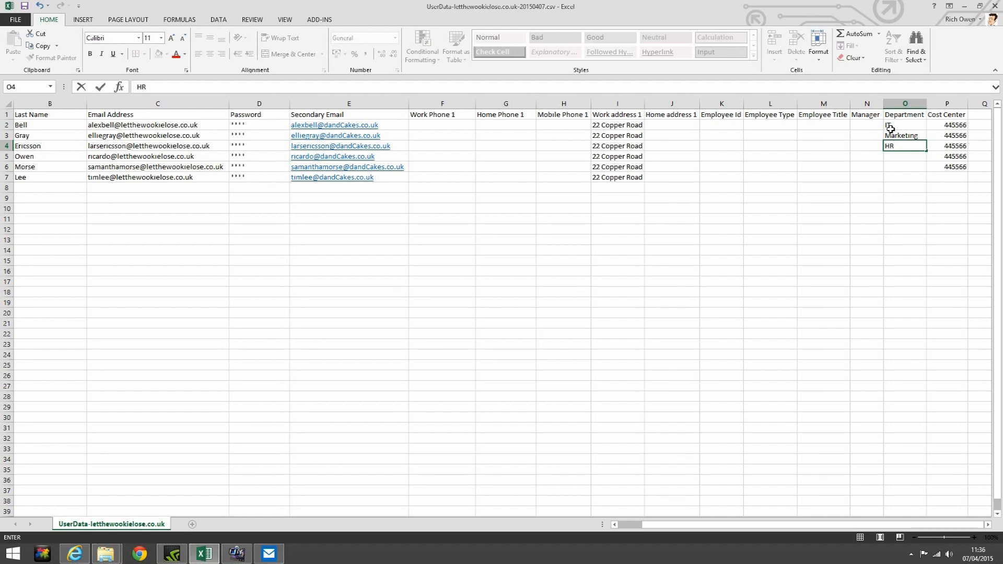
key("Return")
type("IT")
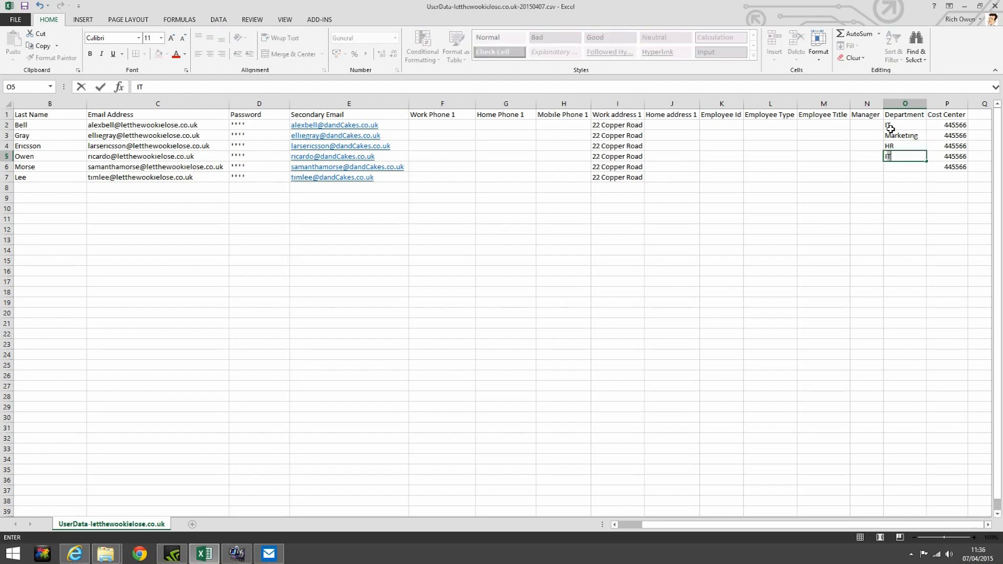
key("Return")
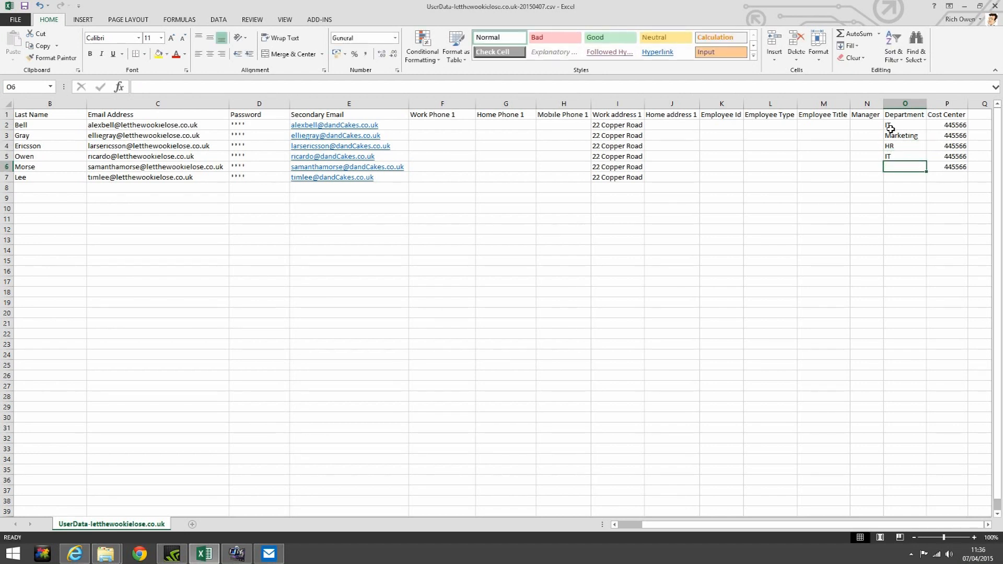
type("CEO")
key("Return")
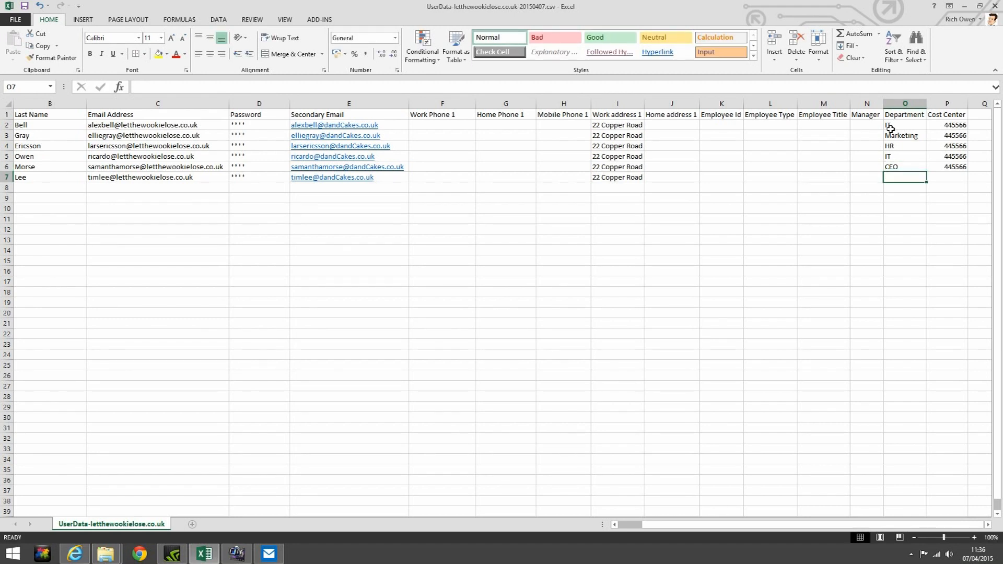
type("Bakery")
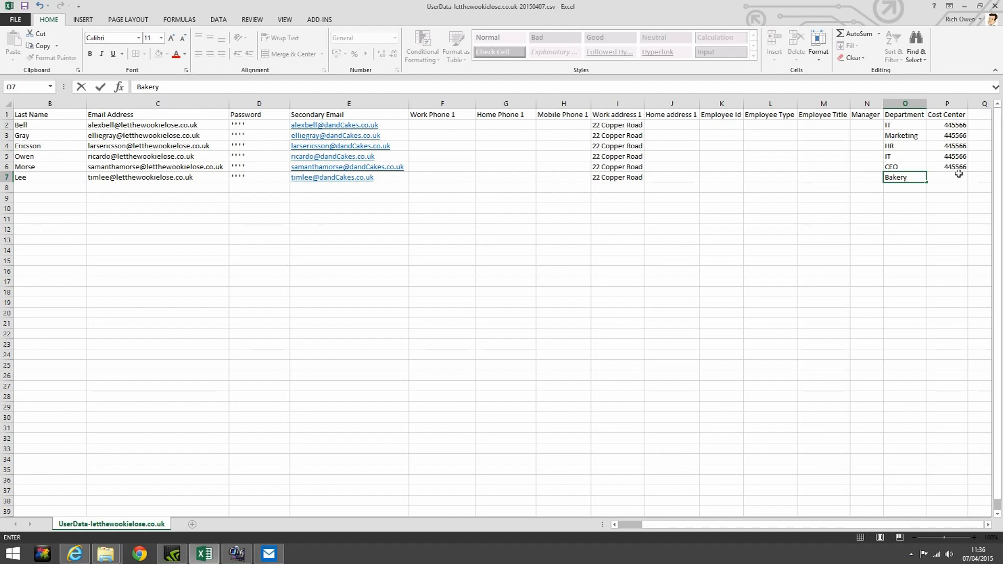
left_click_drag(960, 172, 958, 180)
Fill 445566 into the last user's cost center and save the spreadsheet as CSV
left_click(848, 45)
left_click(860, 60)
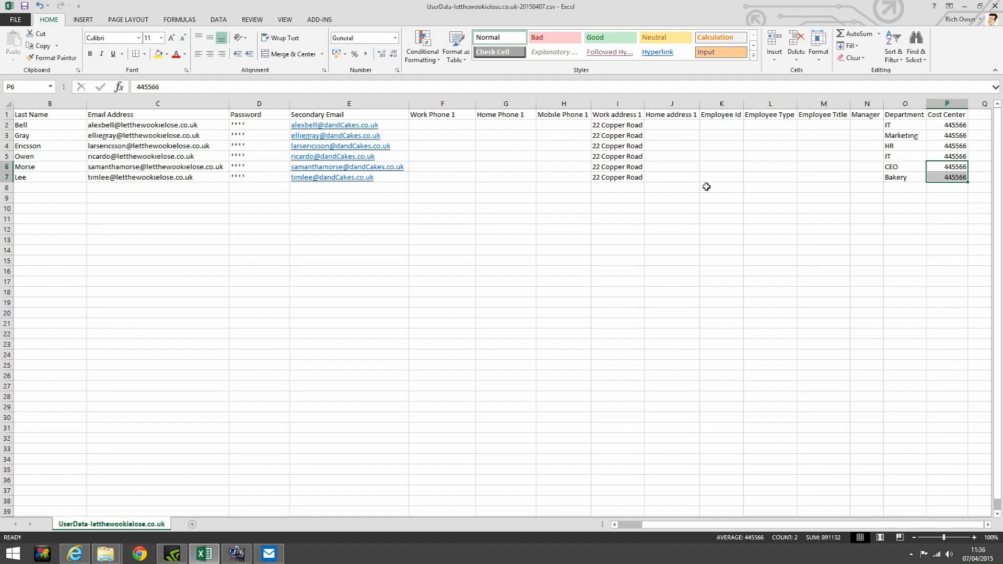
left_click(23, 6)
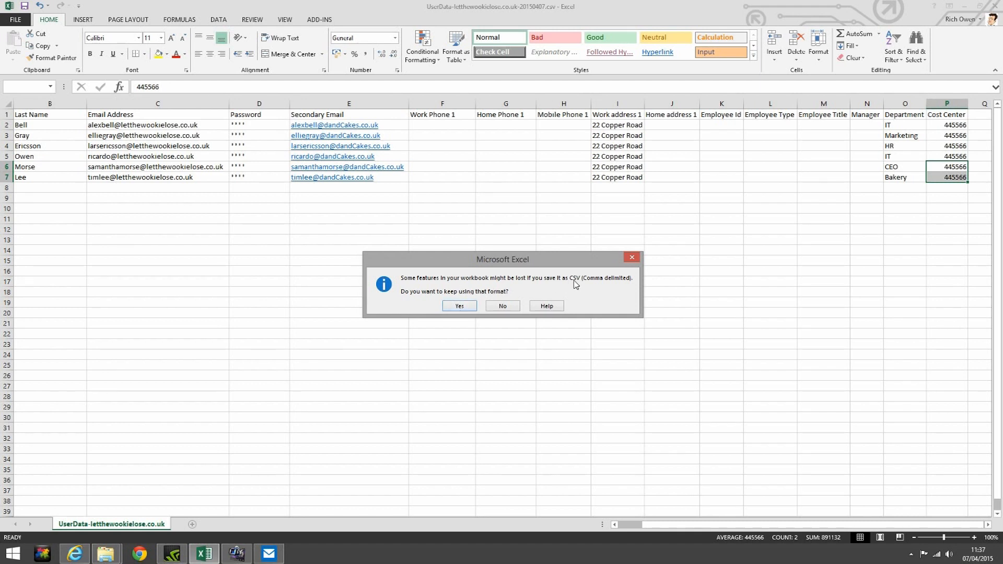
left_click(459, 306)
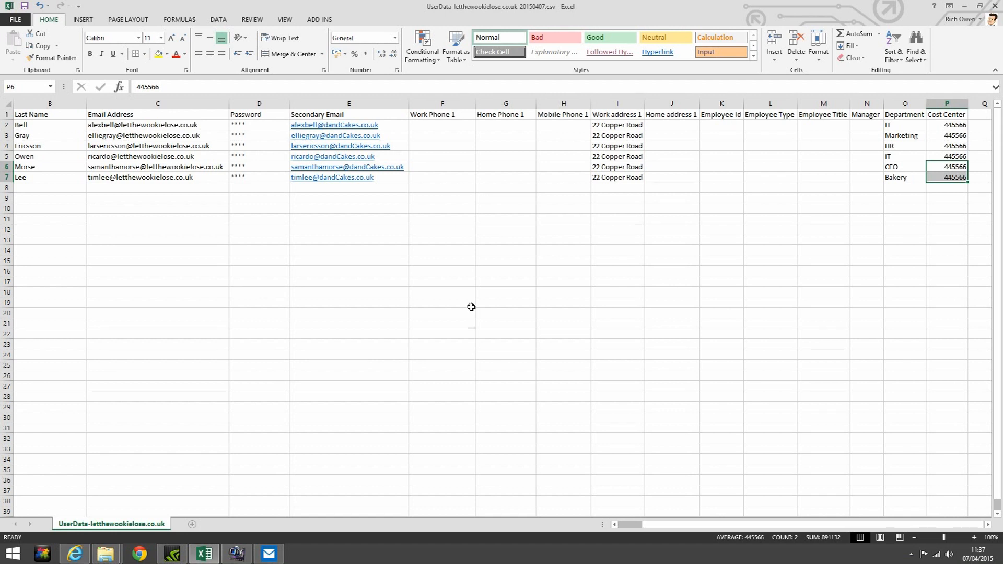
left_click(69, 557)
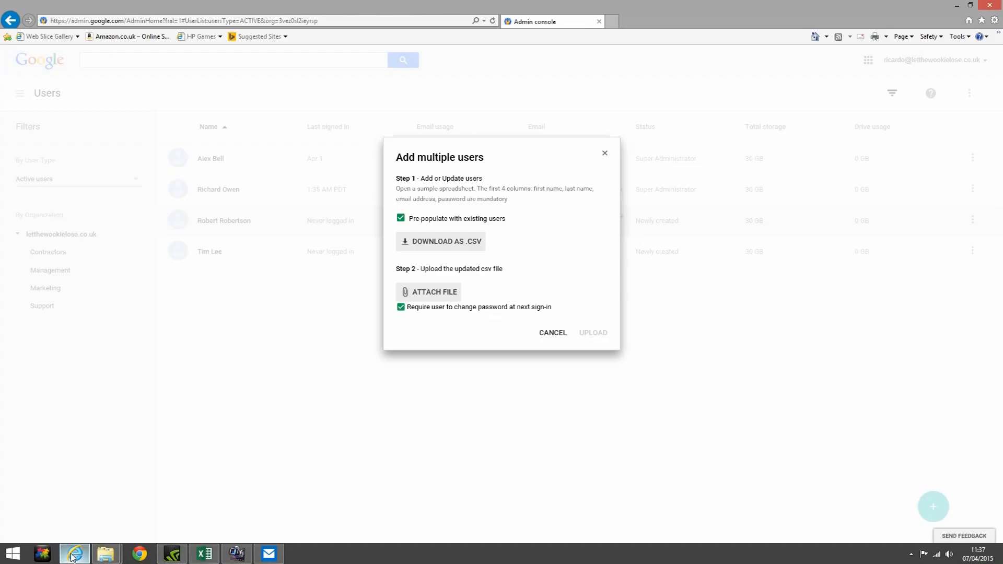
Attach the updated UserData CSV file and upload it
left_click(432, 298)
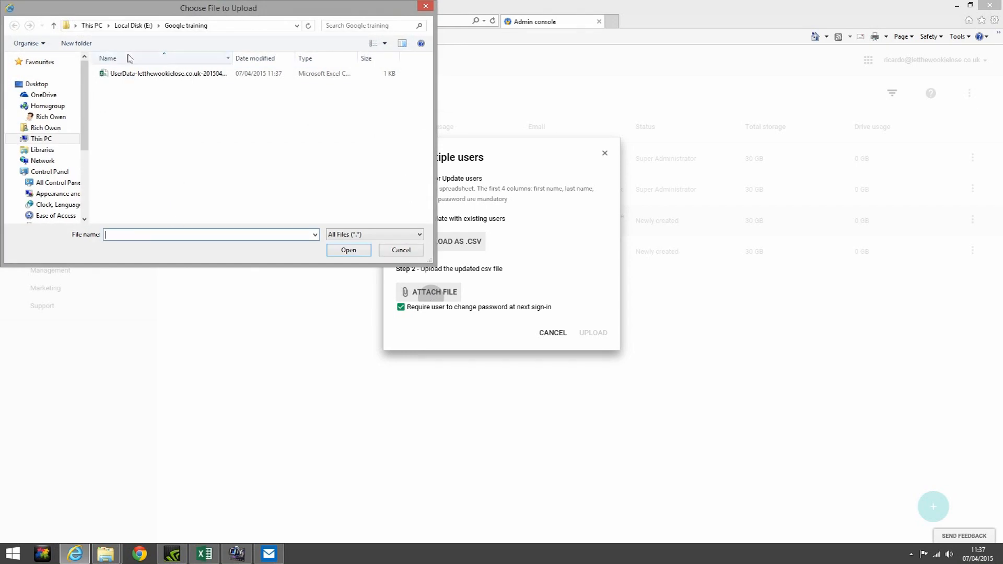
left_click(208, 76)
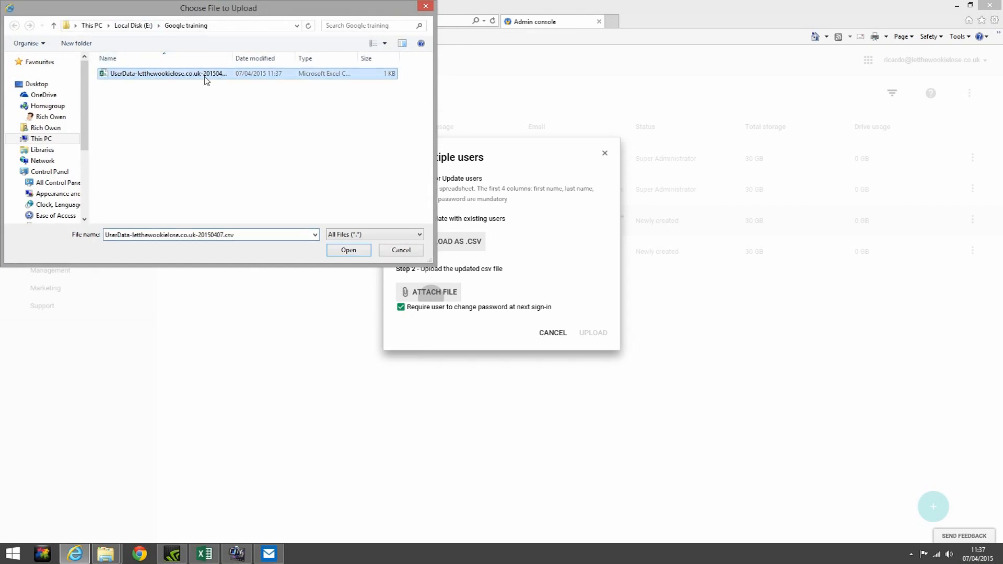
left_click(365, 251)
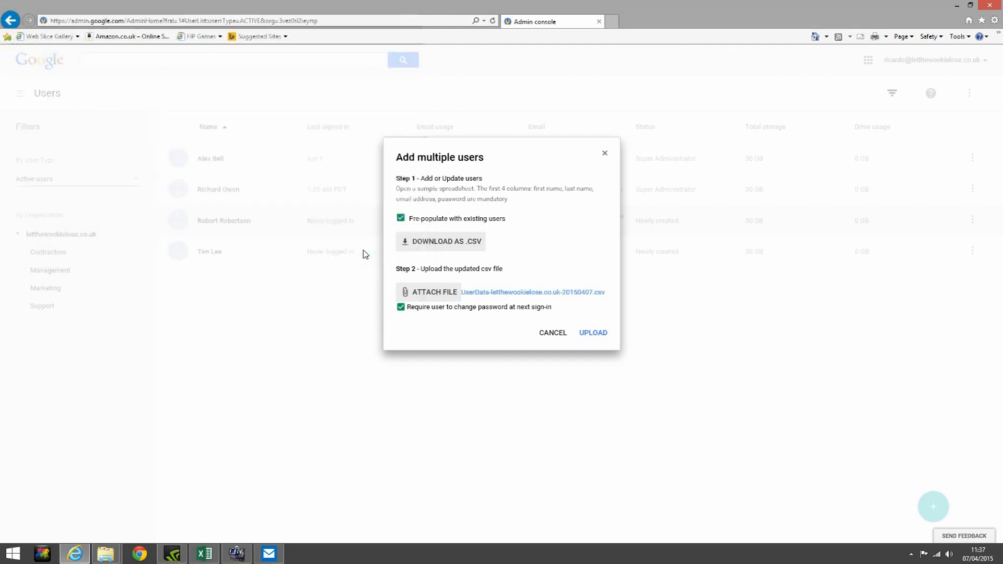
left_click(593, 335)
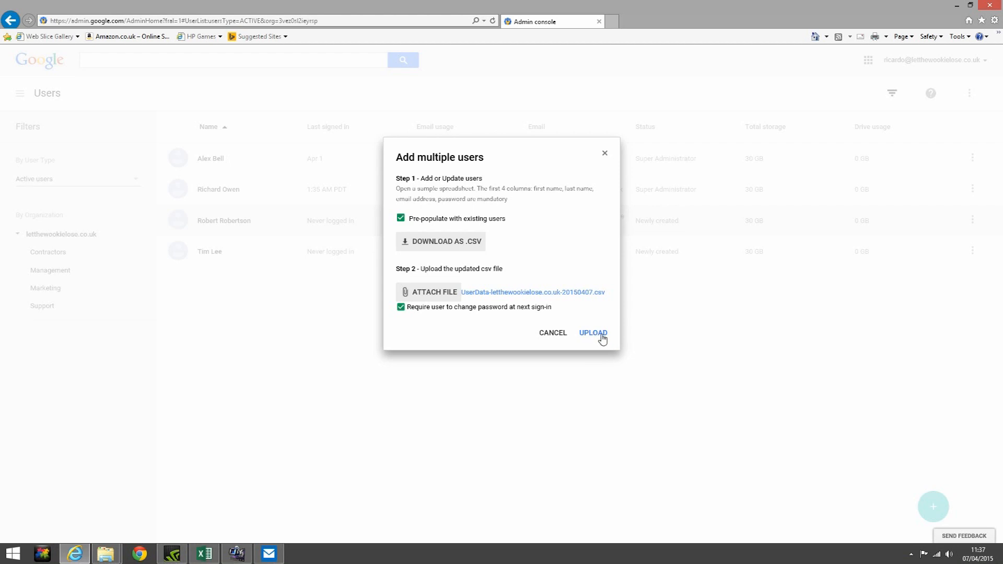
left_click(601, 335)
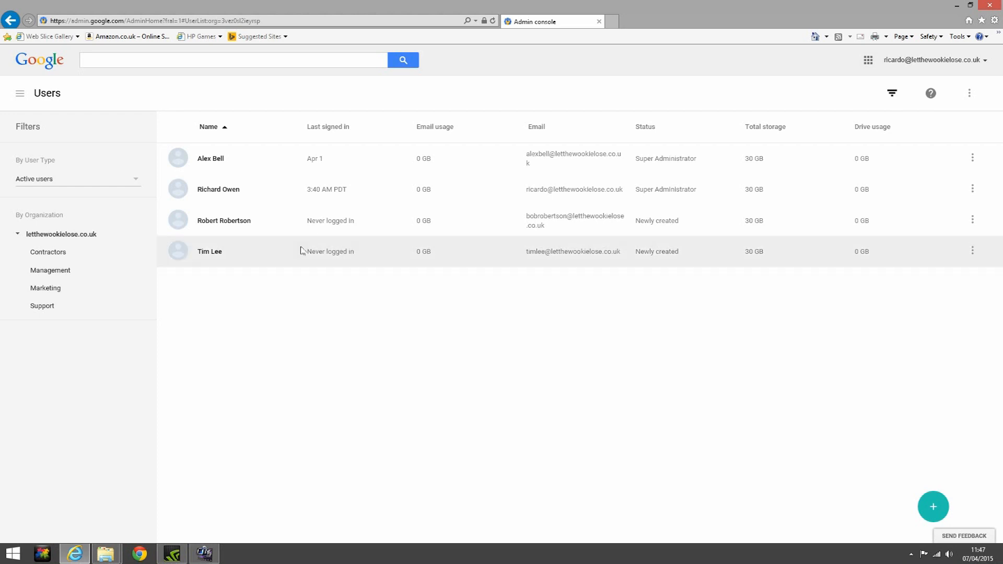
Select the newly created third user and open their details page
left_click(179, 219)
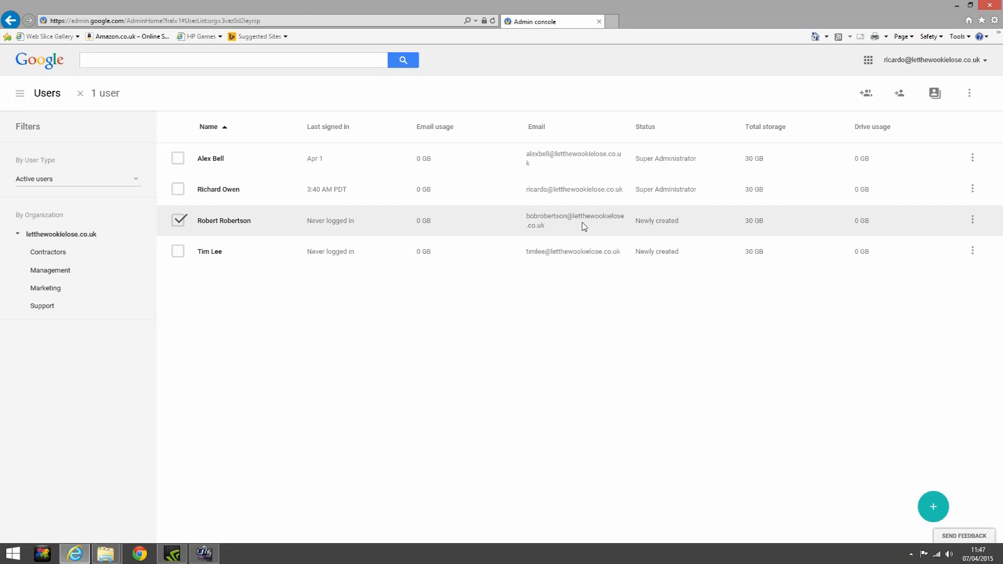
left_click(236, 222)
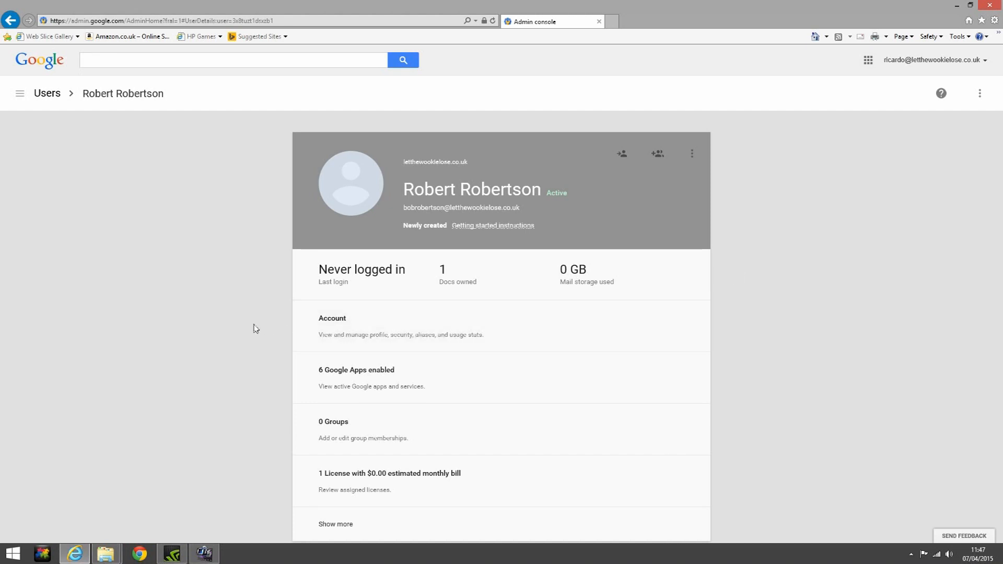
Add the user's full-name email alias under Account > Aliases and save the change
left_click(524, 337)
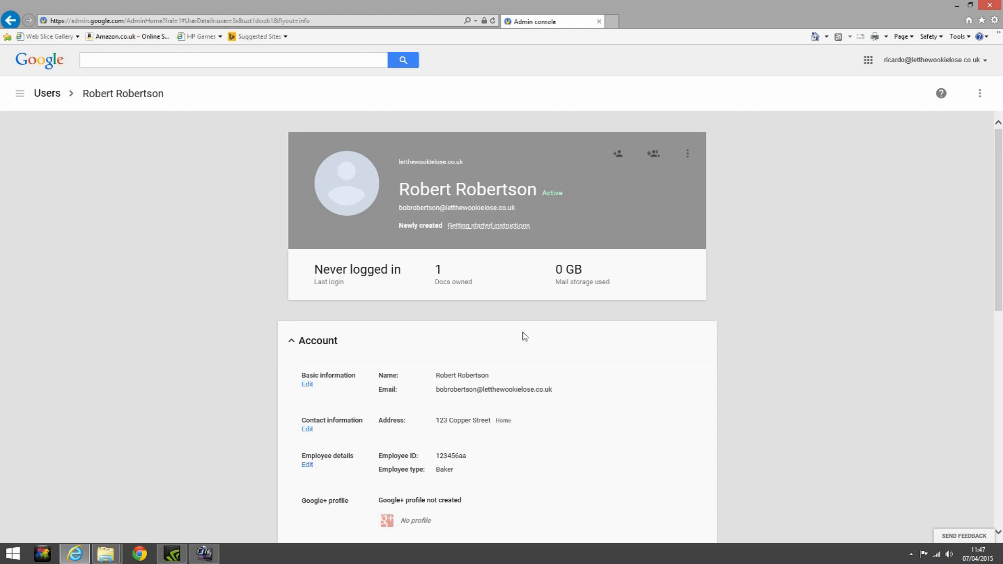
scroll(525, 336, "down", 1)
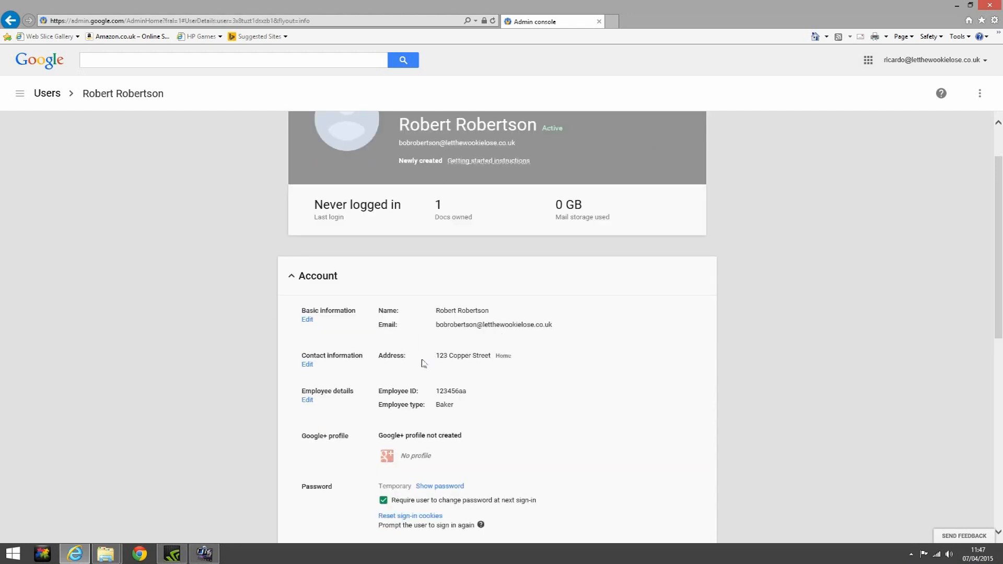
scroll(515, 358, "down", 2)
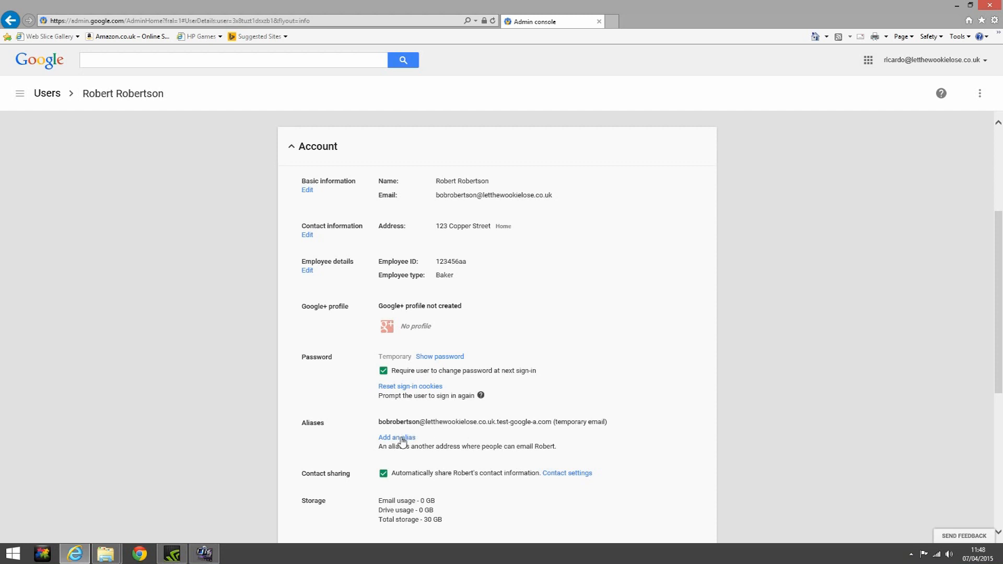
left_click(402, 442)
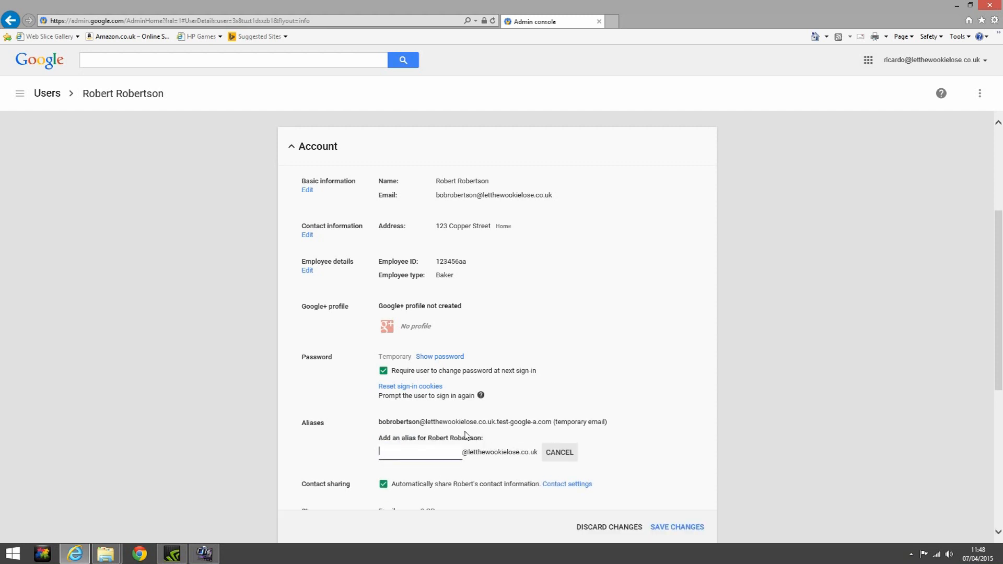
type("RobertRobertson")
scroll(490, 420, "down", 3)
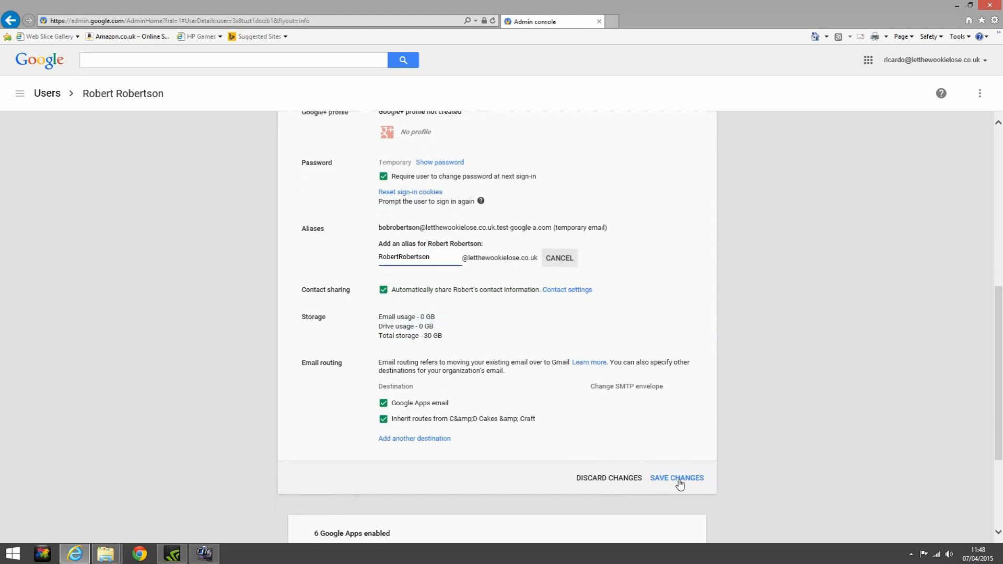
left_click(678, 479)
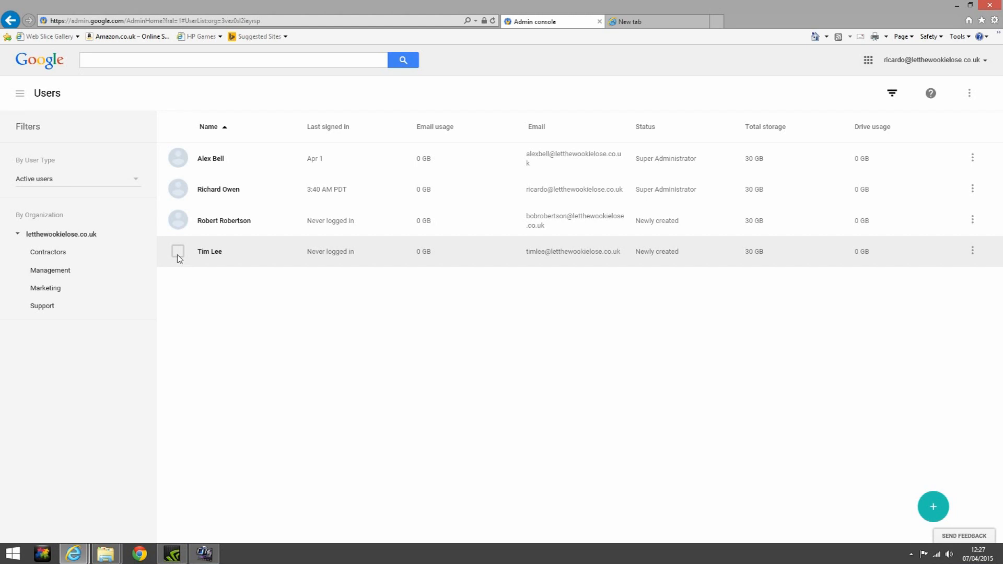
Suspend the newly created last-row user with the row's Suspend user action
left_click(178, 256)
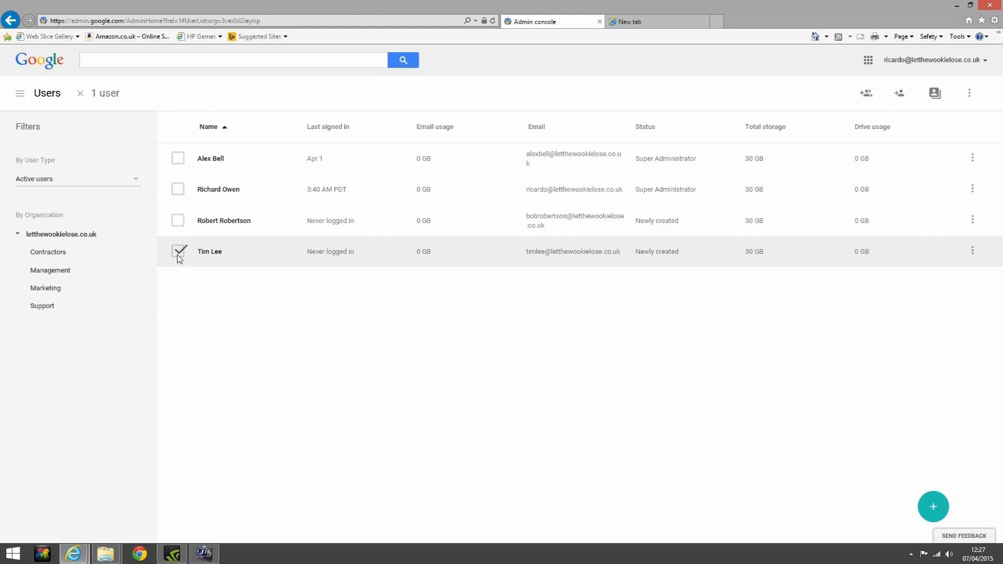
left_click(973, 252)
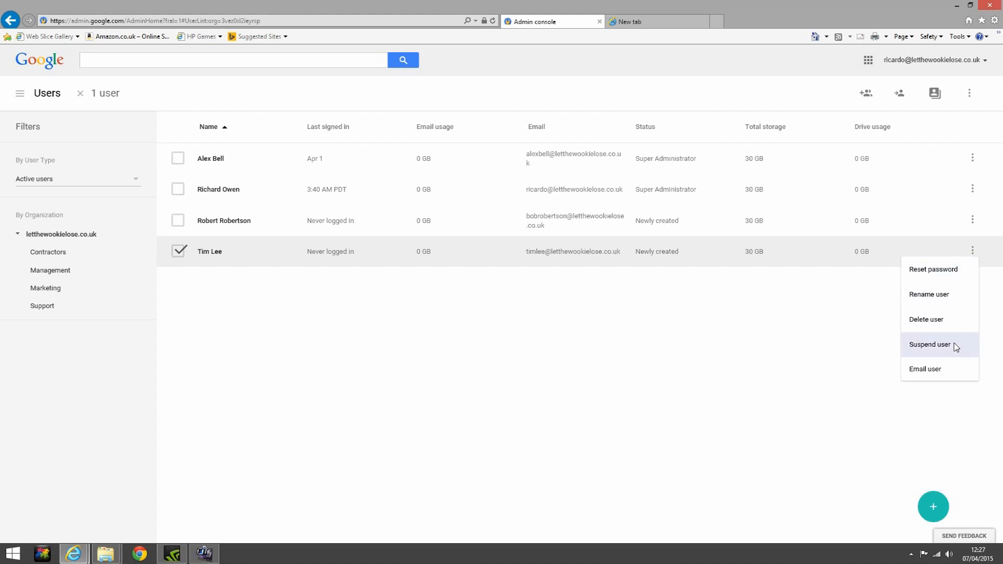
left_click(930, 345)
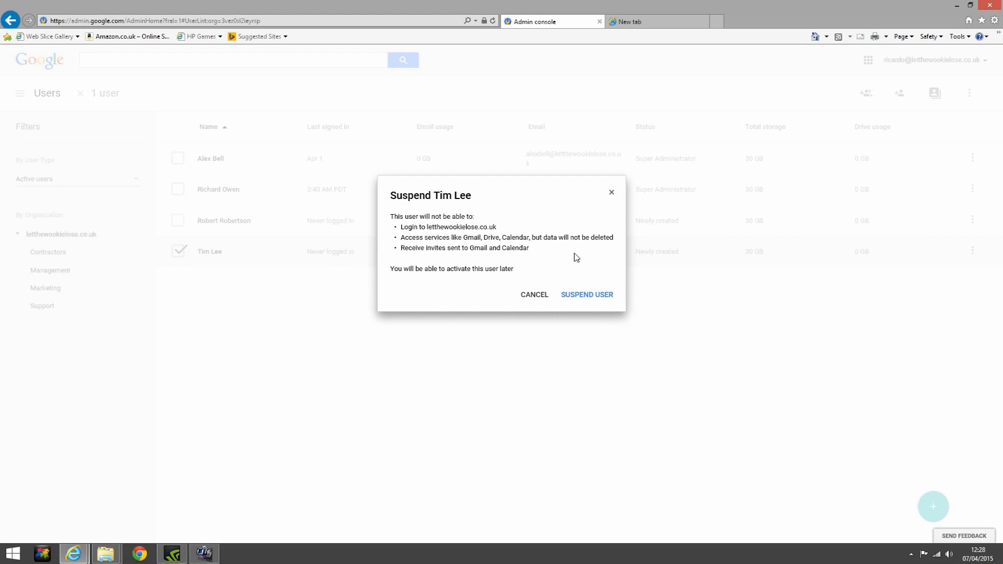
left_click(583, 299)
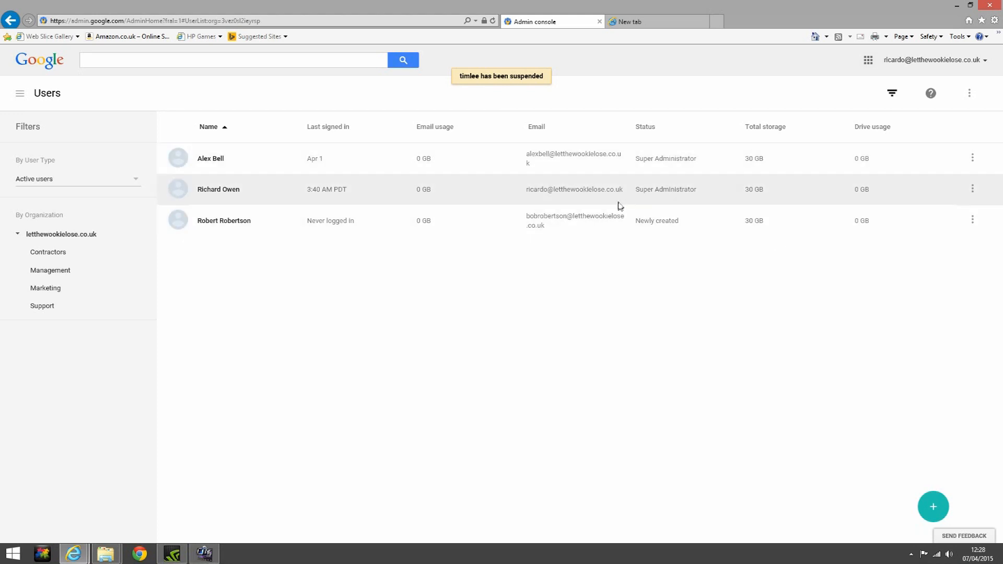
left_click(135, 179)
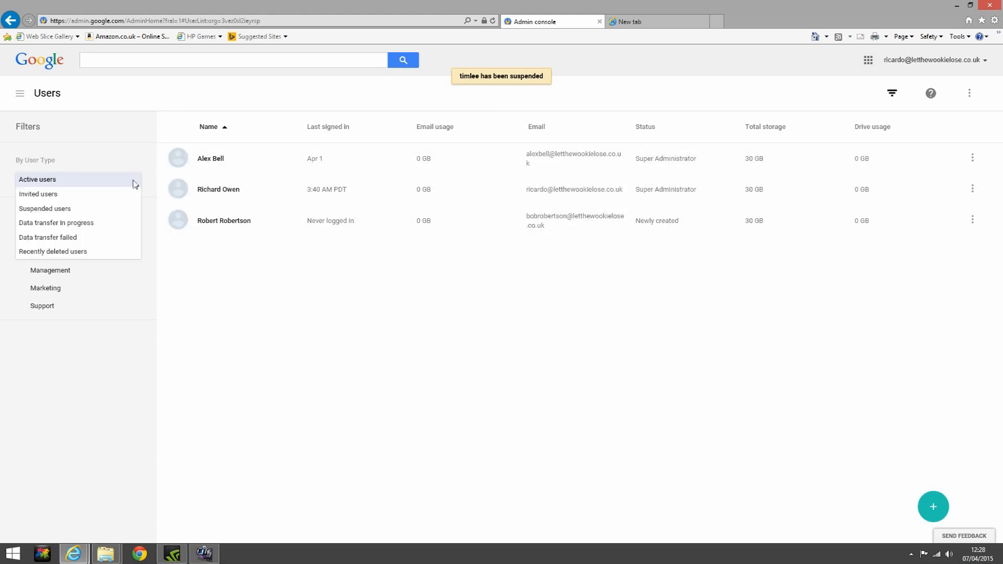
Filter the list to suspended users and open the last suspended user's details page
left_click(42, 210)
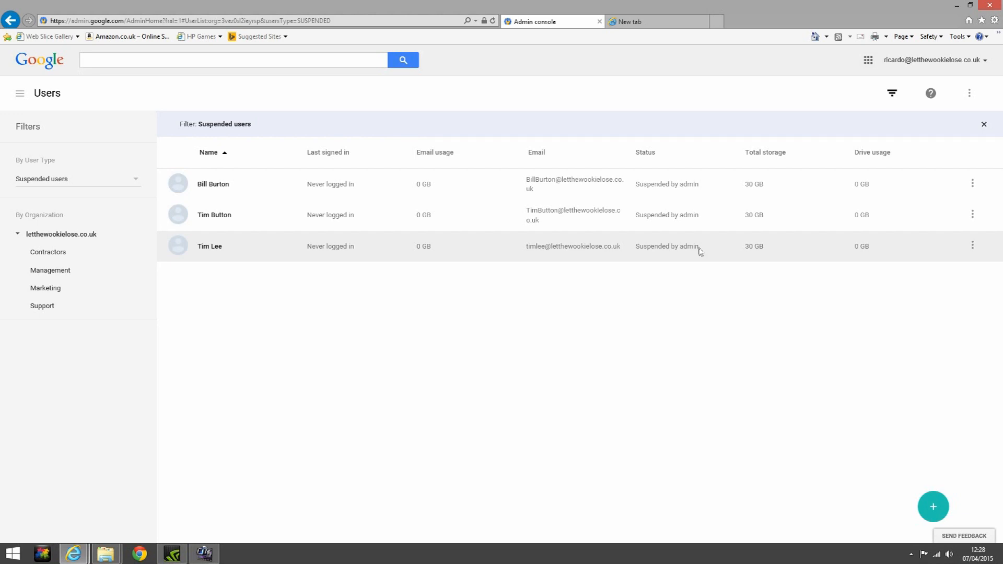
left_click(180, 246)
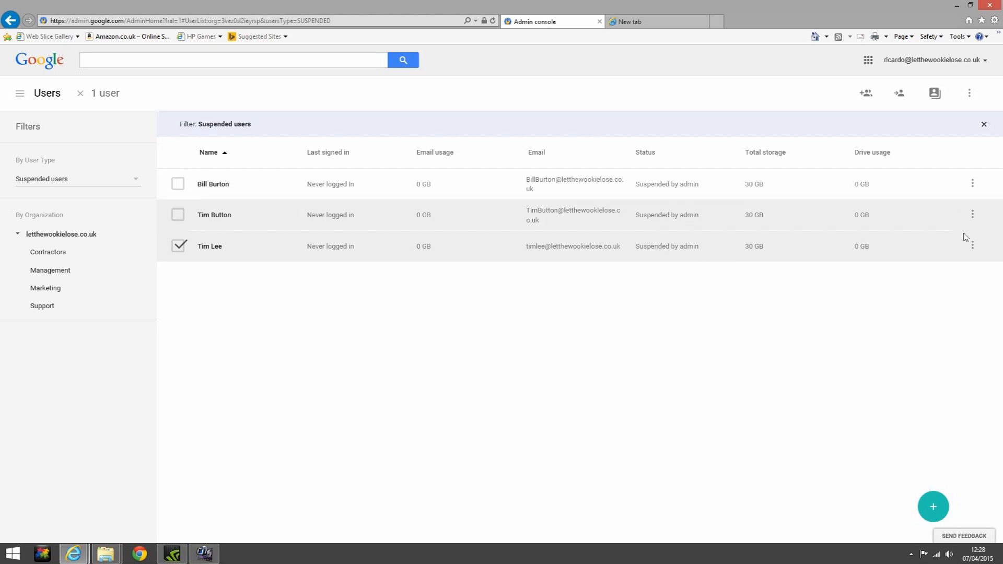
left_click(973, 246)
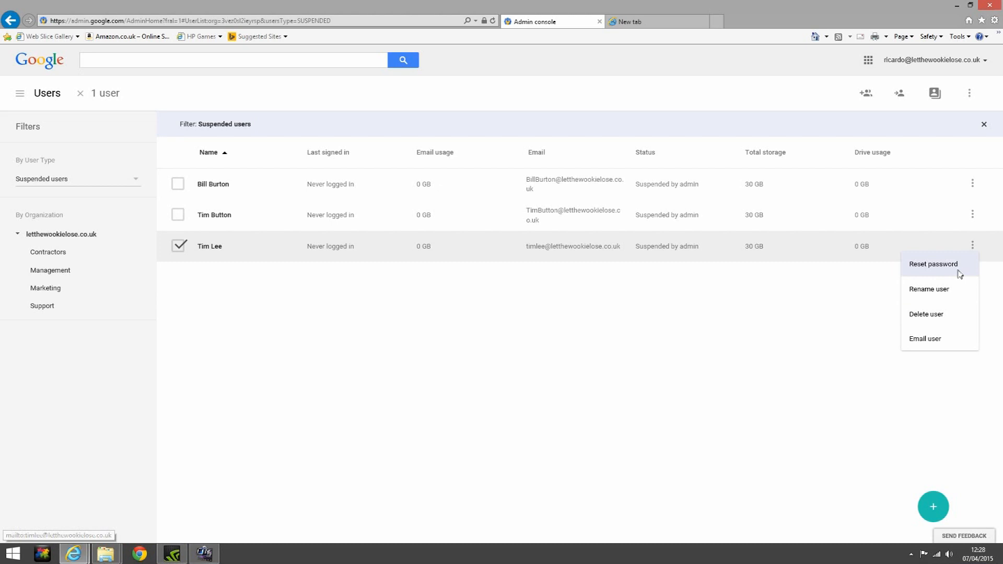
left_click(801, 243)
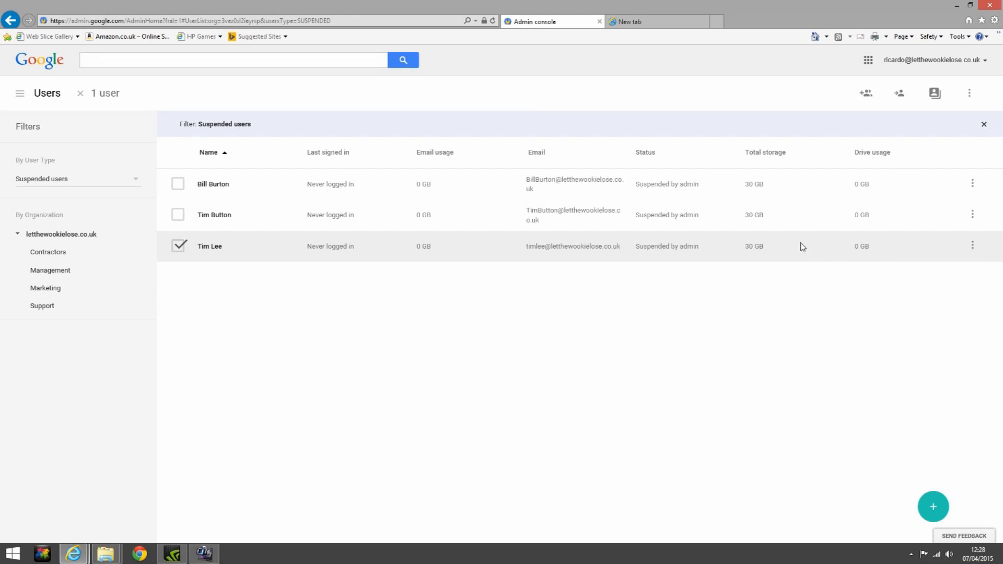
left_click(211, 247)
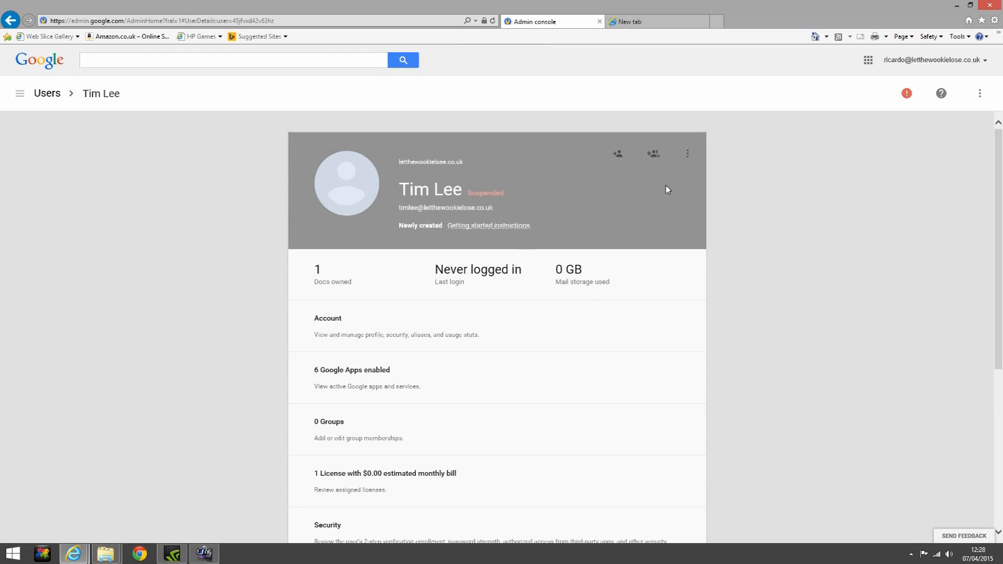
Restore the suspended user to Active, then return to the Users list
left_click(688, 156)
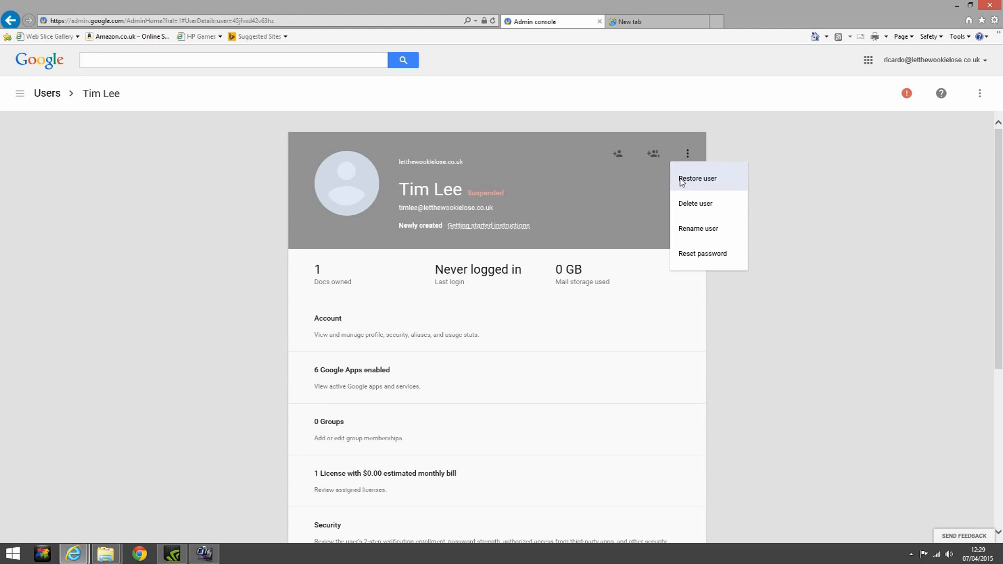
left_click(682, 180)
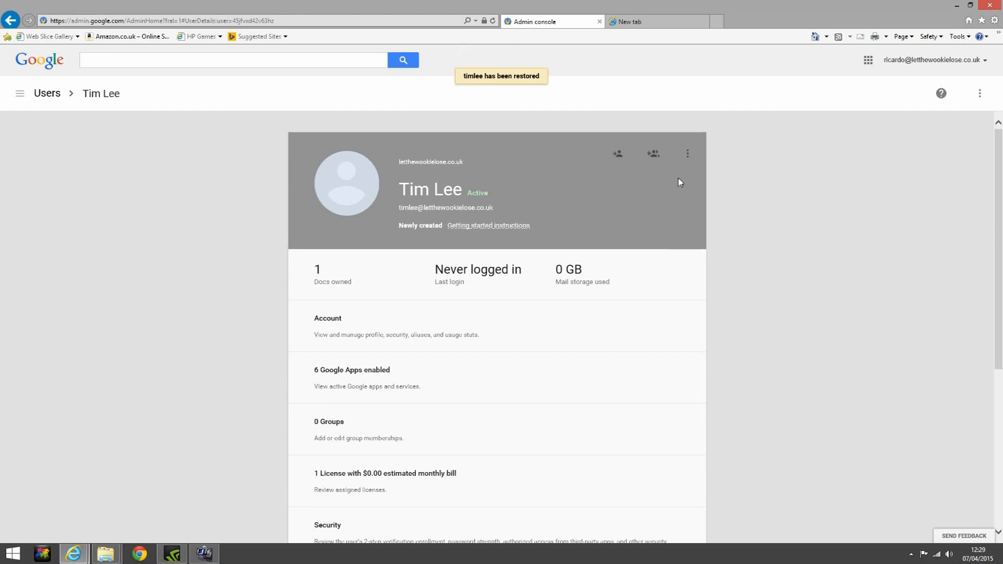
scroll(676, 179, "down", 3)
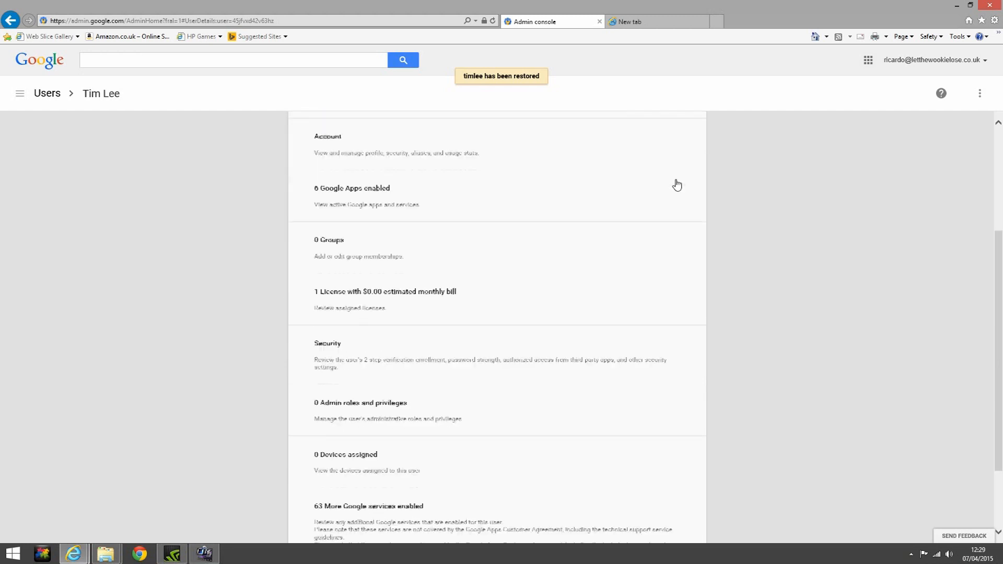
scroll(676, 184, "up", 3)
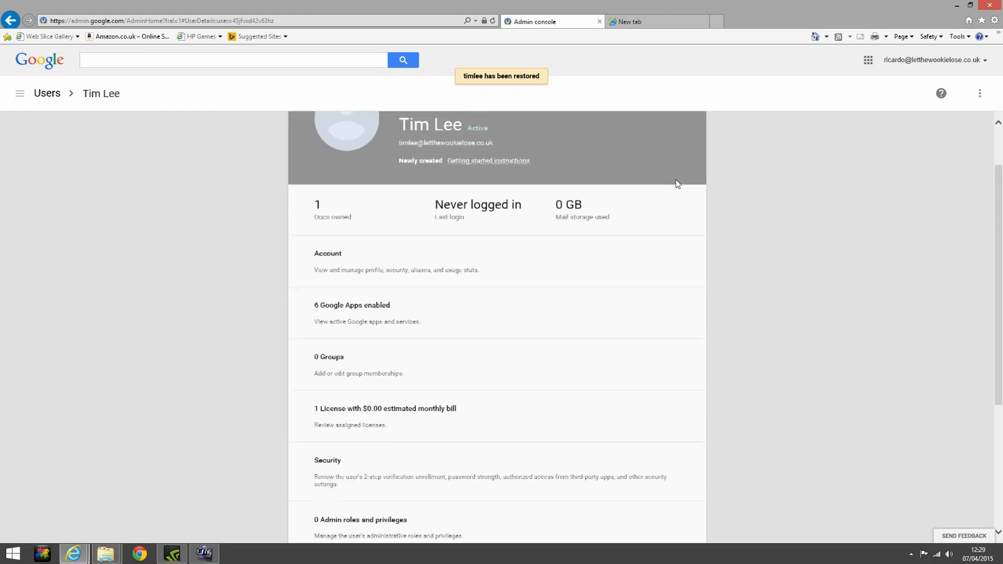
left_click(45, 97)
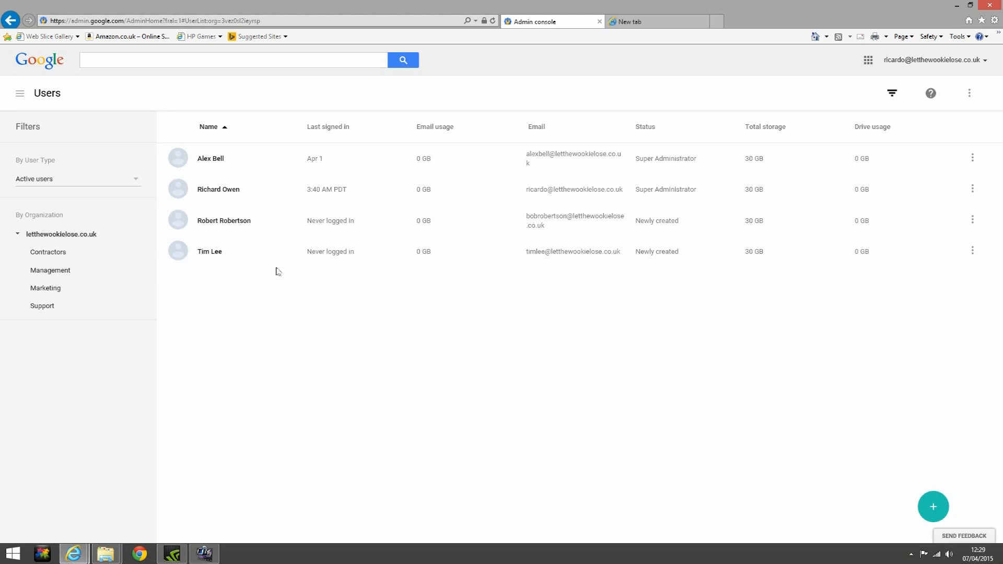
Select the newly created user in the last row and choose Delete user
left_click(178, 251)
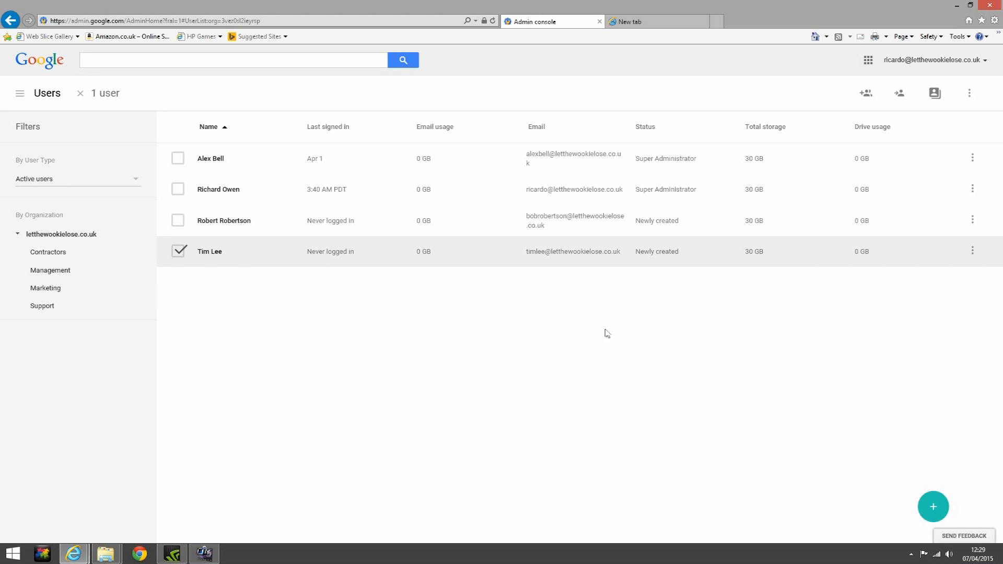
left_click(974, 253)
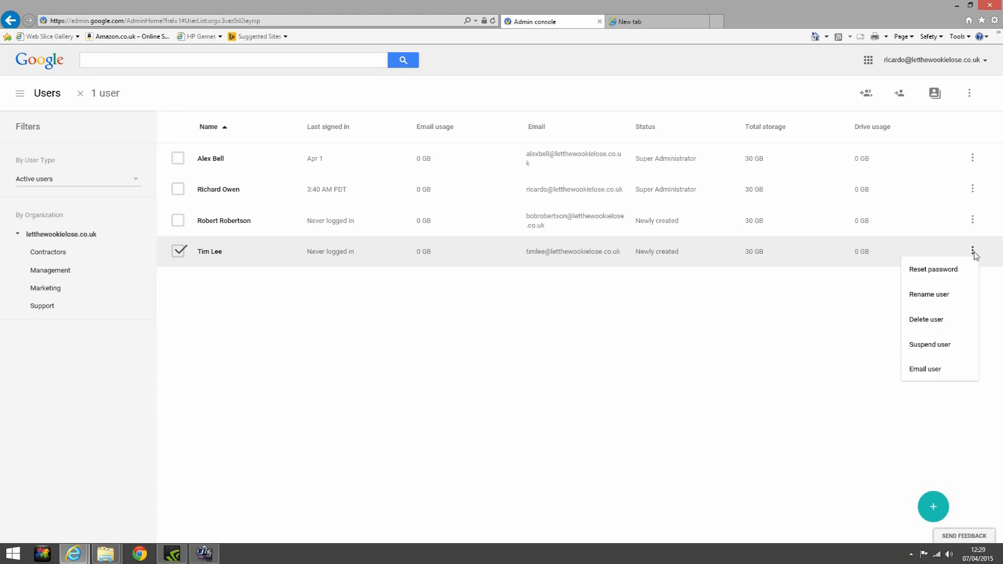
left_click(932, 320)
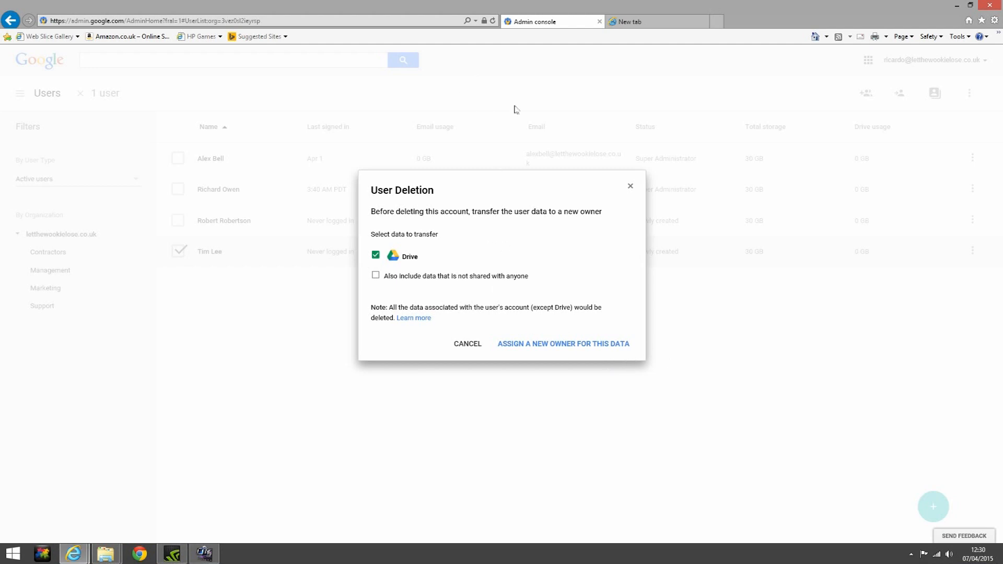
Transfer the user's Drive data to another administrator and delete the account
left_click(556, 349)
left_click(391, 276)
type("ri")
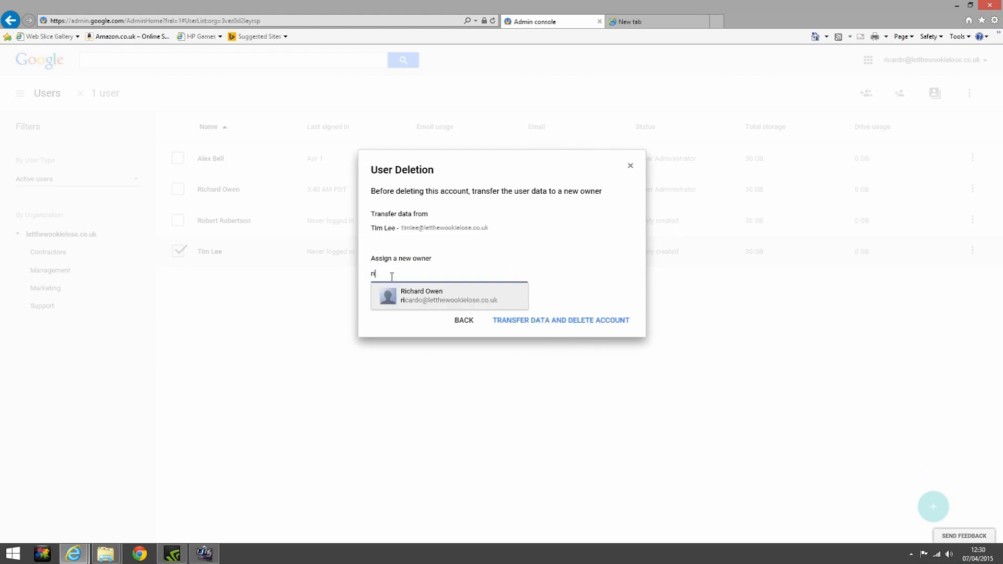
left_click(426, 294)
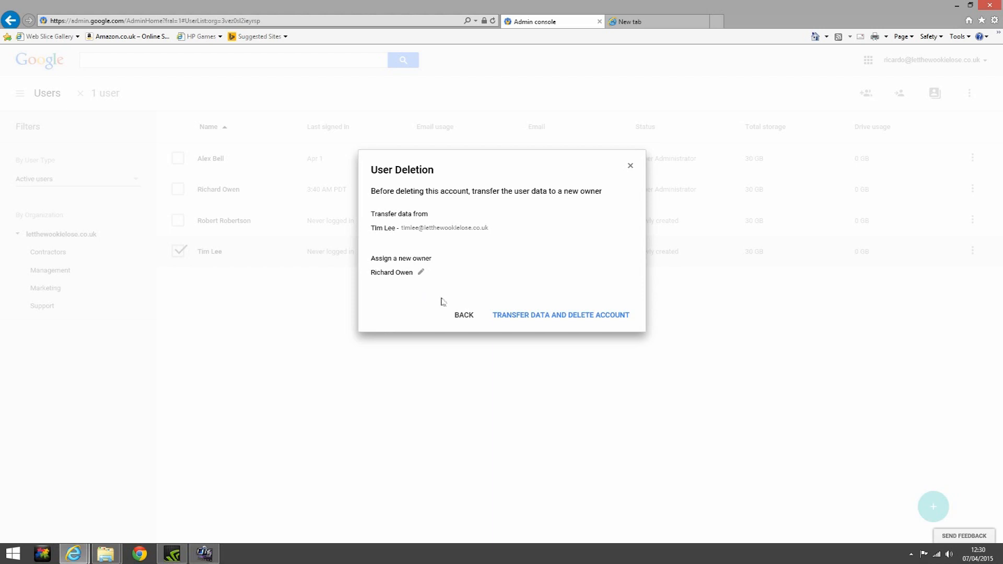
left_click(531, 319)
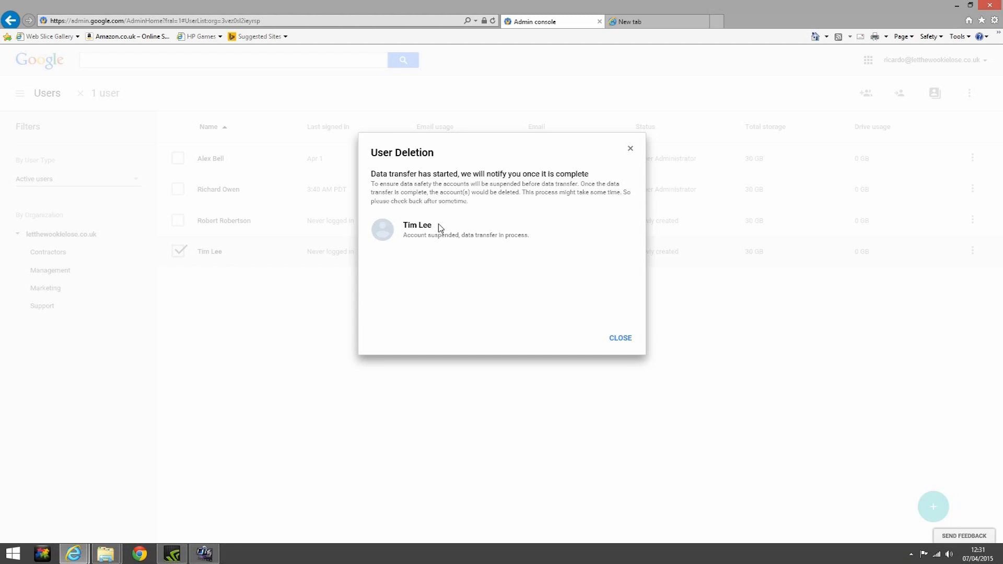
left_click(621, 338)
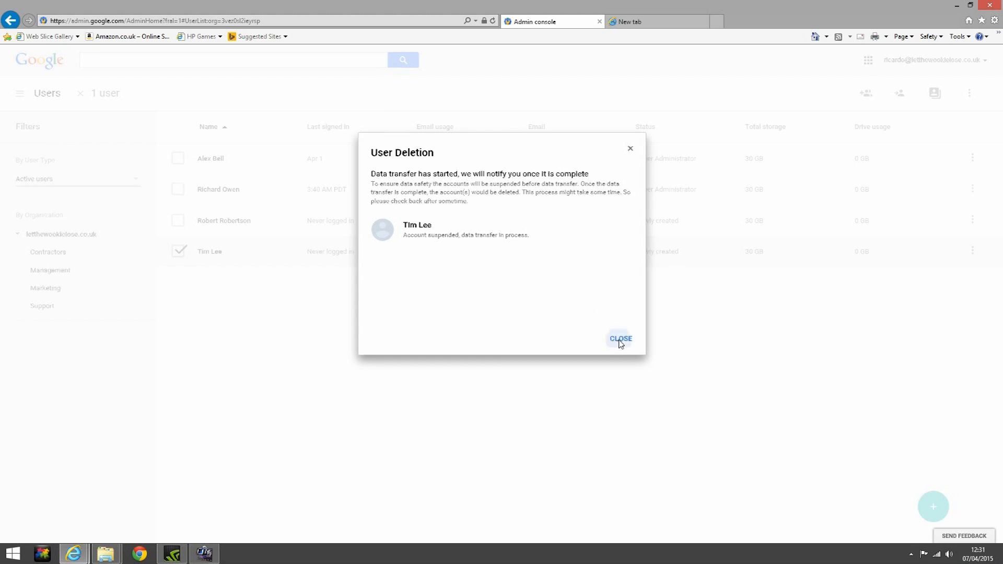
Undelete the recently deleted account into the Contractors organization
left_click(133, 179)
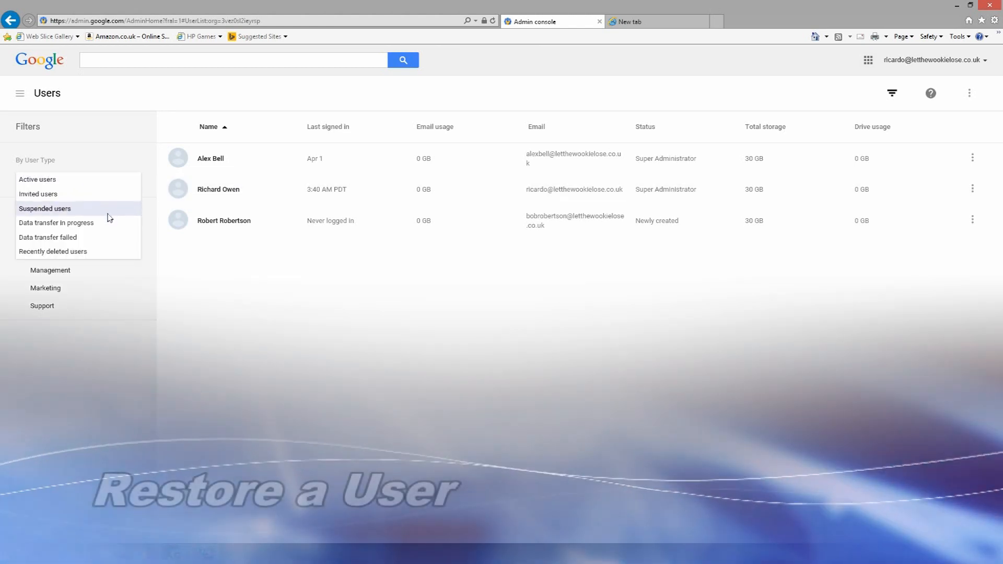
left_click(97, 252)
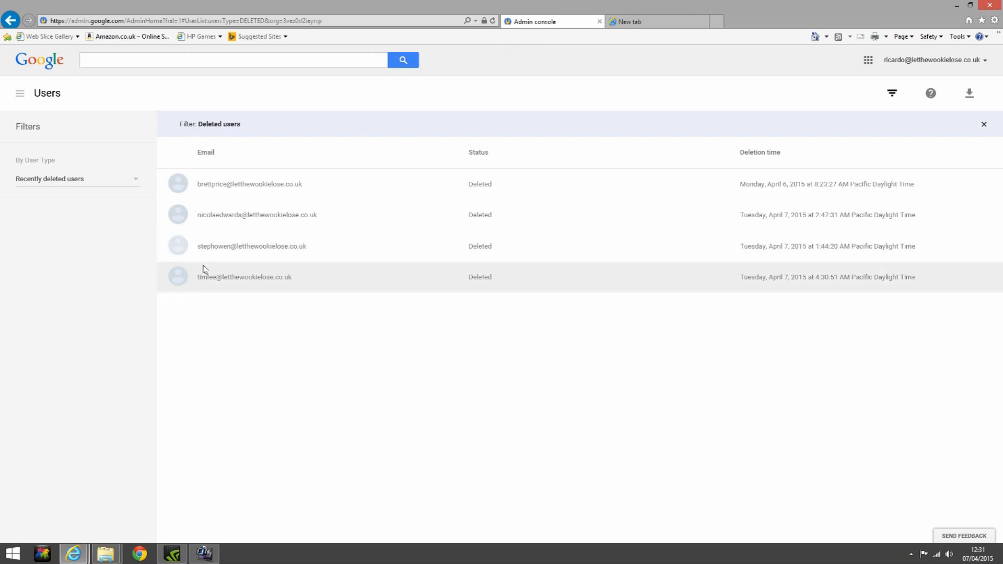
left_click(178, 277)
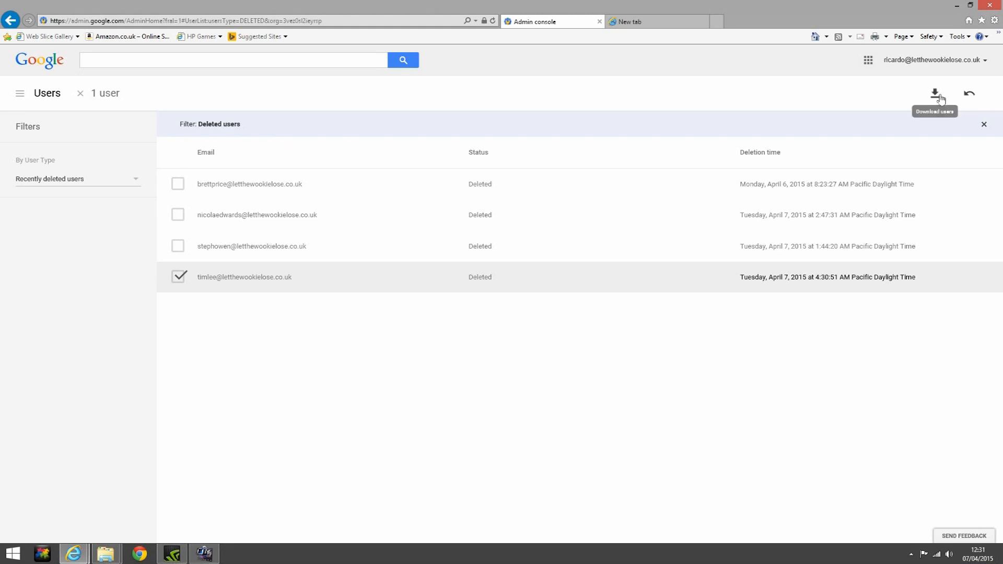
left_click(968, 97)
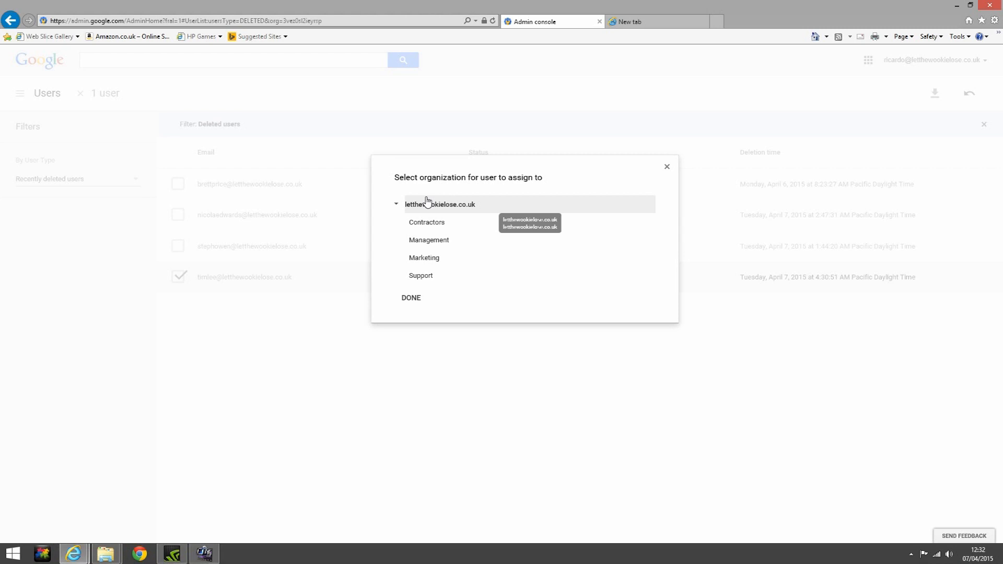
left_click(430, 222)
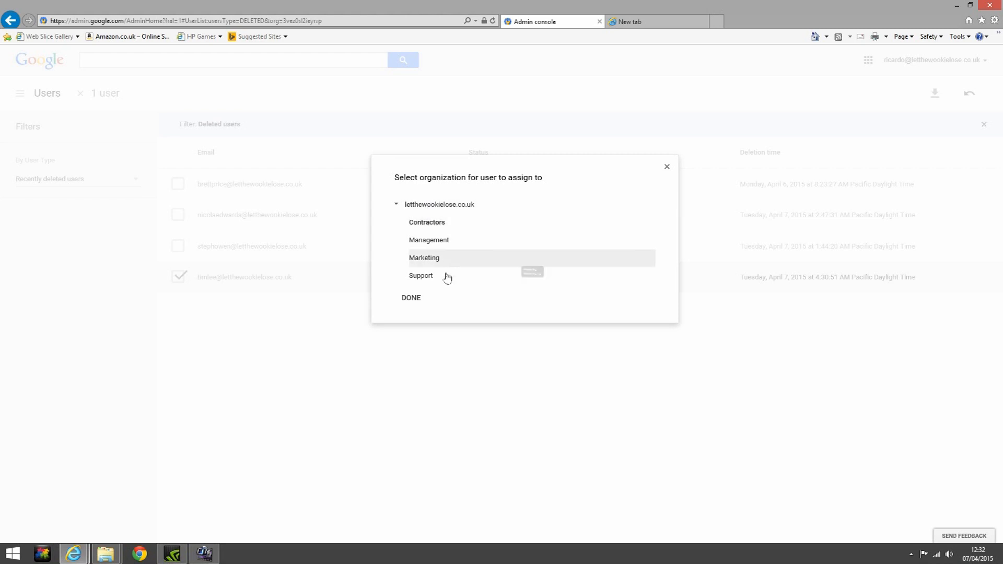
left_click(412, 298)
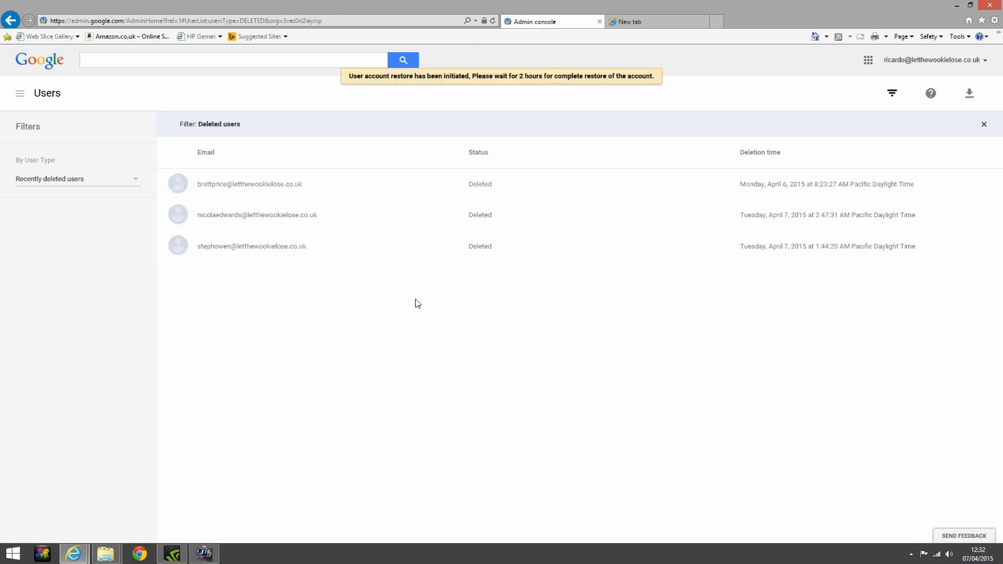
Switch back to active users and show the Contractors organization's users
left_click(134, 181)
left_click(106, 183)
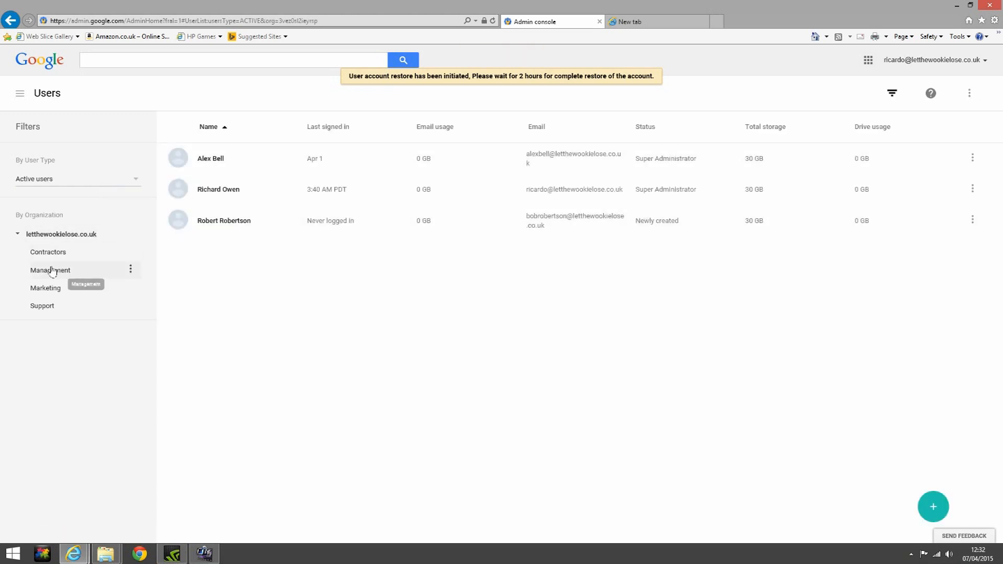
left_click(45, 252)
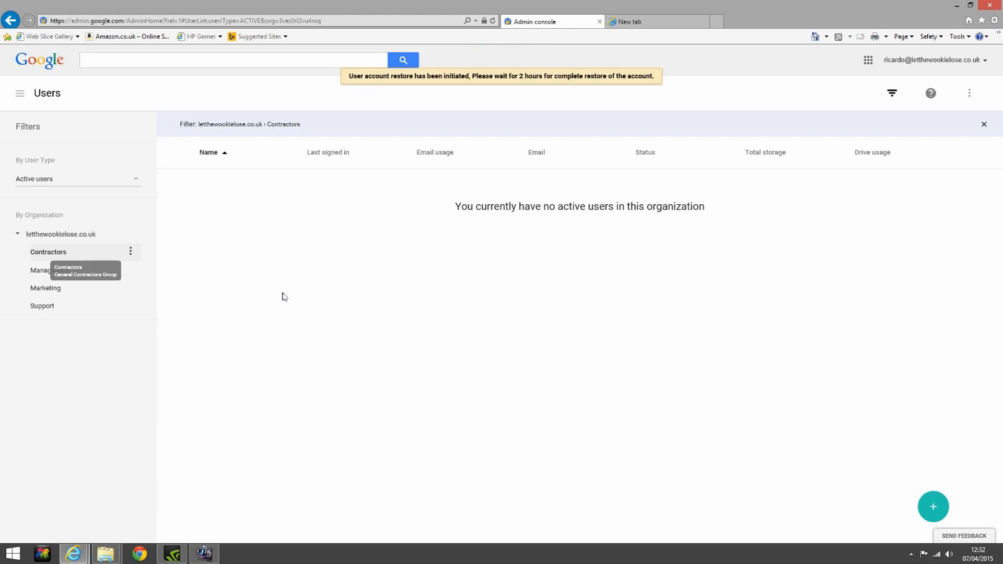